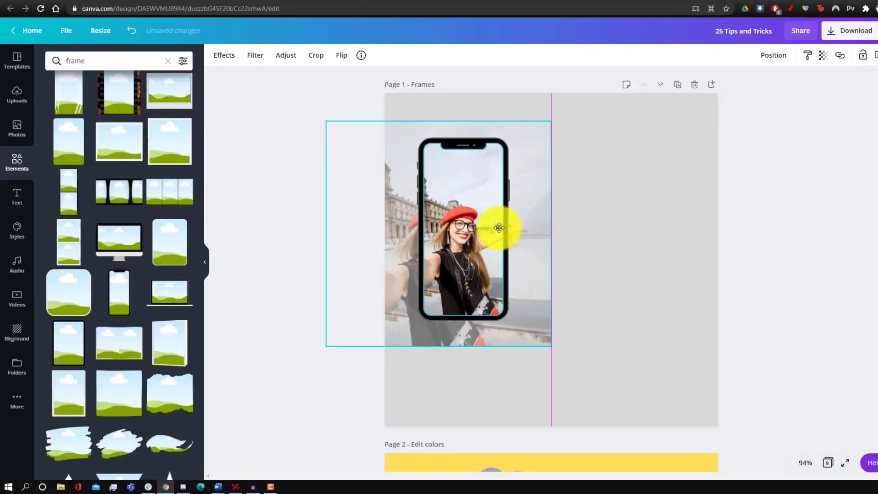
# Step: Align the apple to the bottom of the page and move the shape group higher
pyautogui.moveTo(498, 226); pyautogui.dragTo(488, 216)
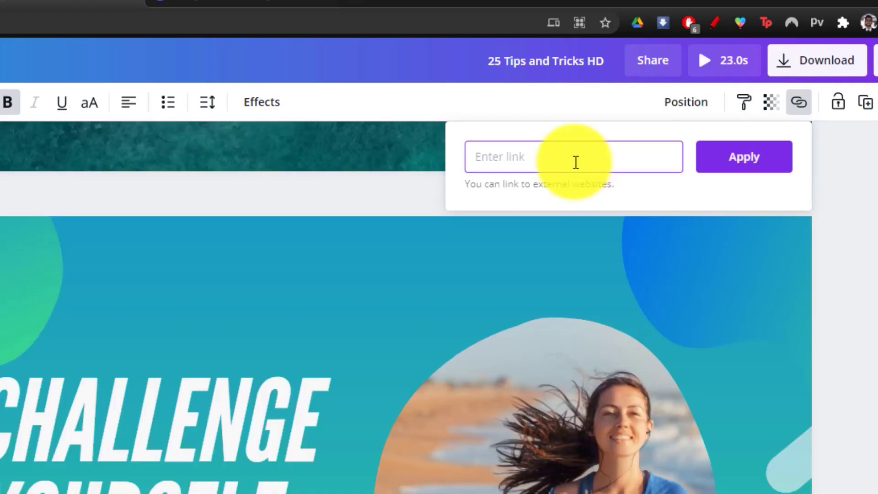
pyautogui.write('.com')
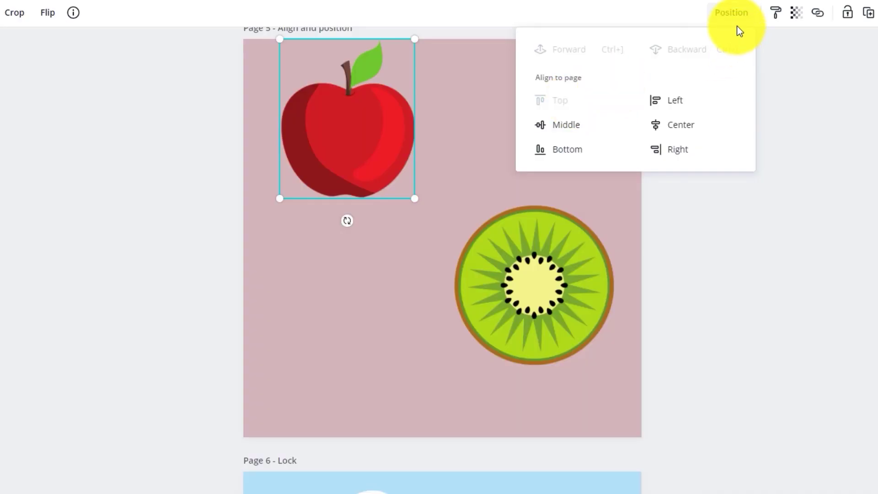
pyautogui.click(578, 151)
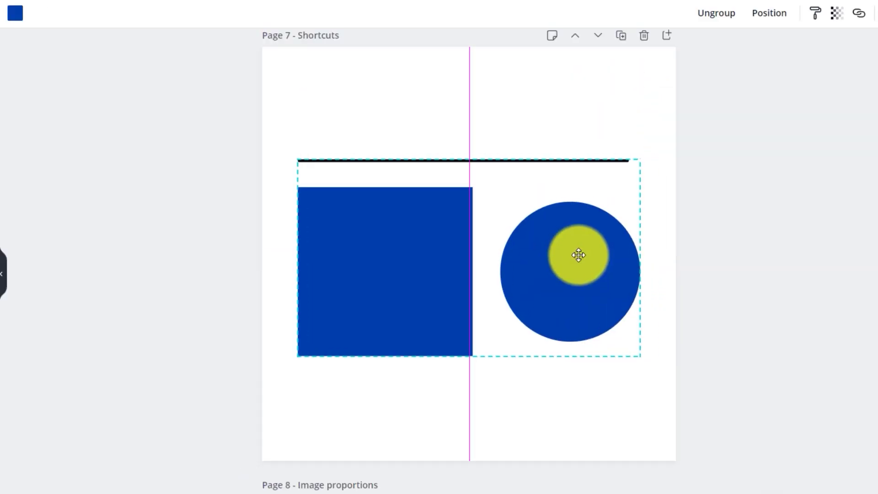
pyautogui.moveTo(579, 254); pyautogui.dragTo(570, 238)
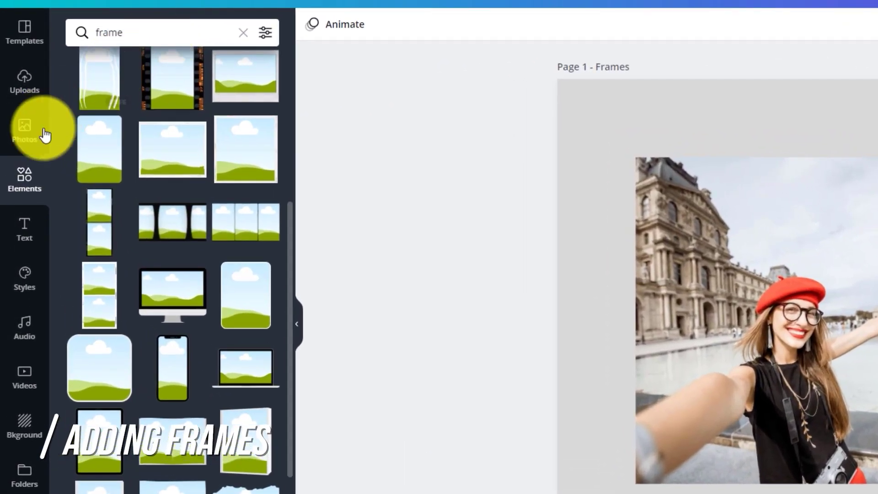
# Step: Add a phone-shaped frame from the Elements library to the Frames page
pyautogui.scroll(-4, 204, 339)
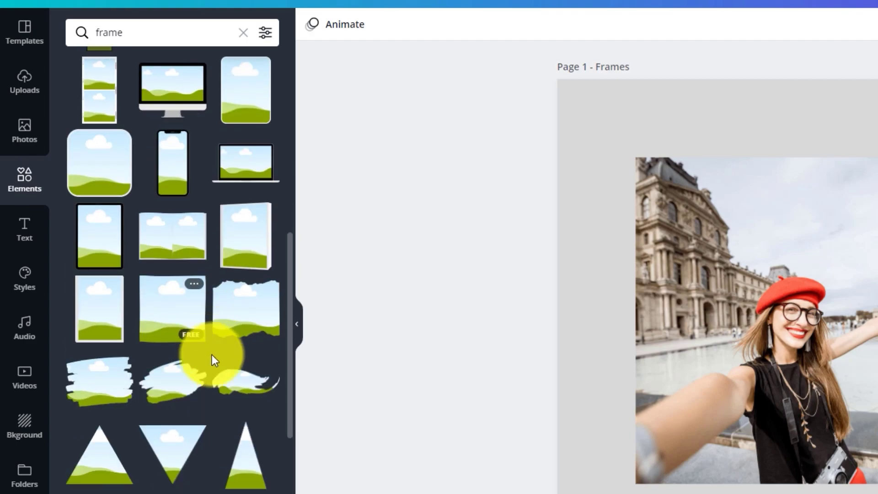
pyautogui.scroll(7, 213, 361)
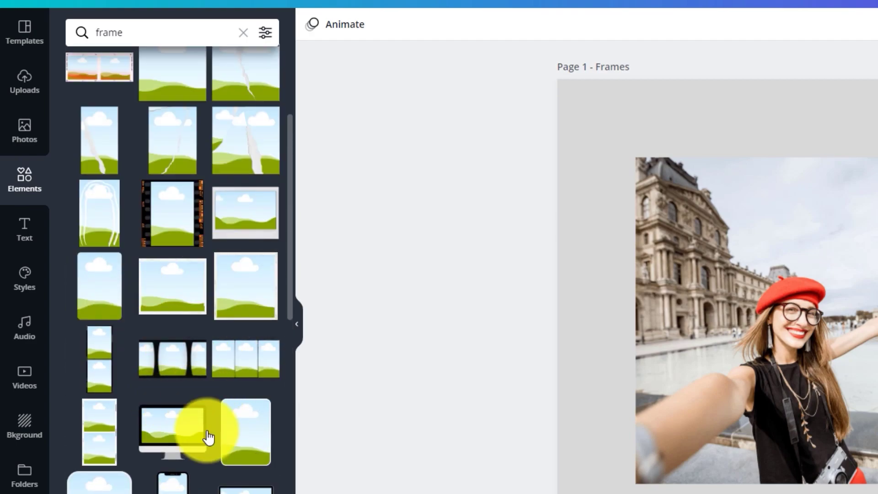
pyautogui.scroll(-2, 201, 412)
pyautogui.moveTo(173, 369); pyautogui.dragTo(582, 289)
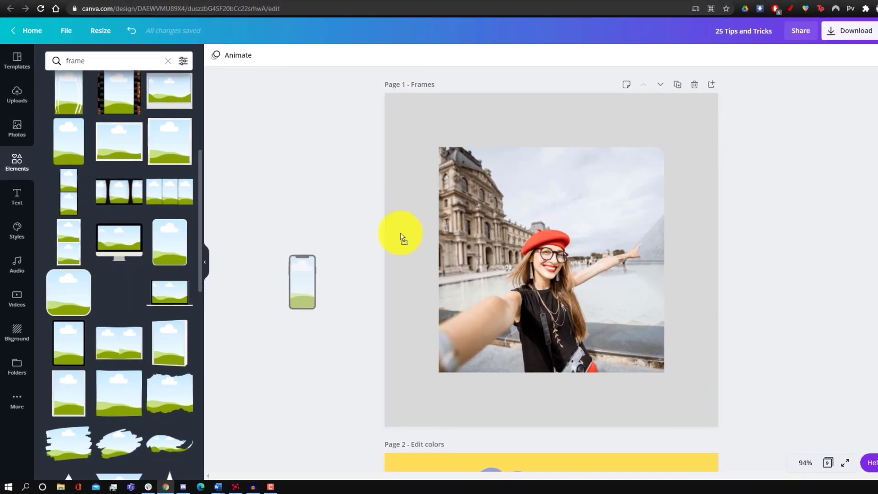
pyautogui.moveTo(400, 238); pyautogui.dragTo(435, 152)
# Step: Place the selfie photo in the phone frame so the woman fills the screen, then centre it
pyautogui.moveTo(617, 265); pyautogui.dragTo(487, 219)
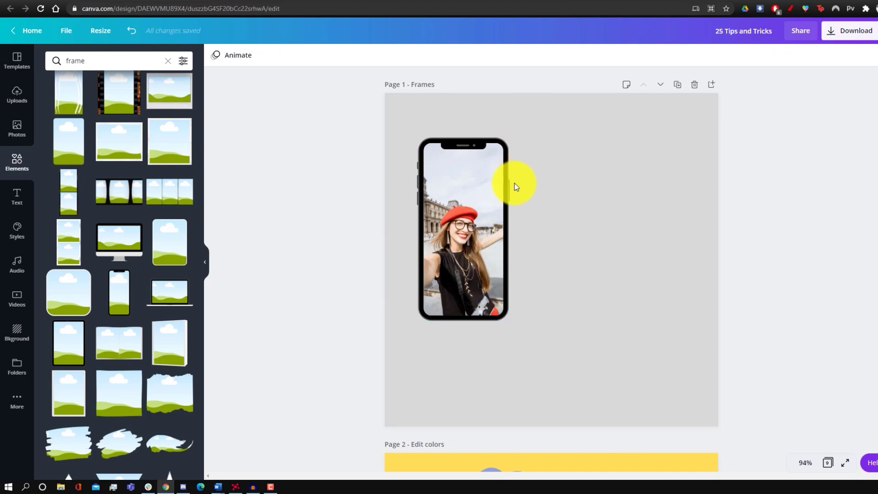
pyautogui.doubleClick(462, 266)
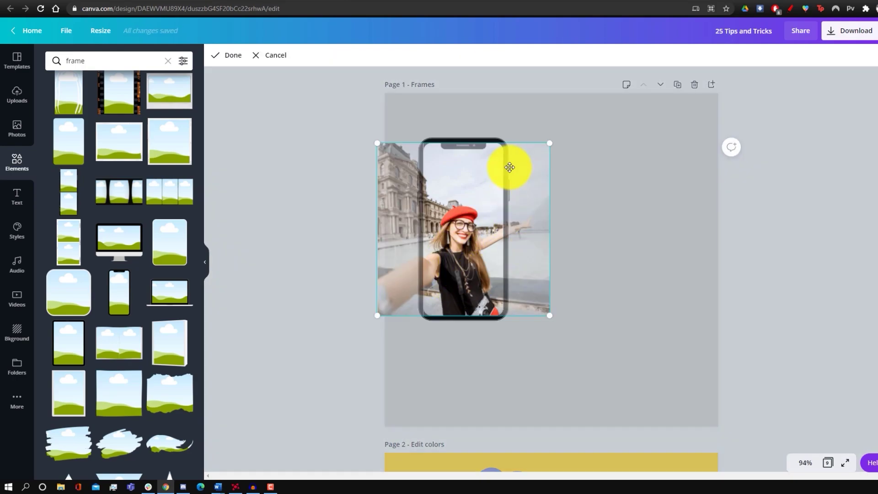
pyautogui.moveTo(551, 317); pyautogui.dragTo(606, 382)
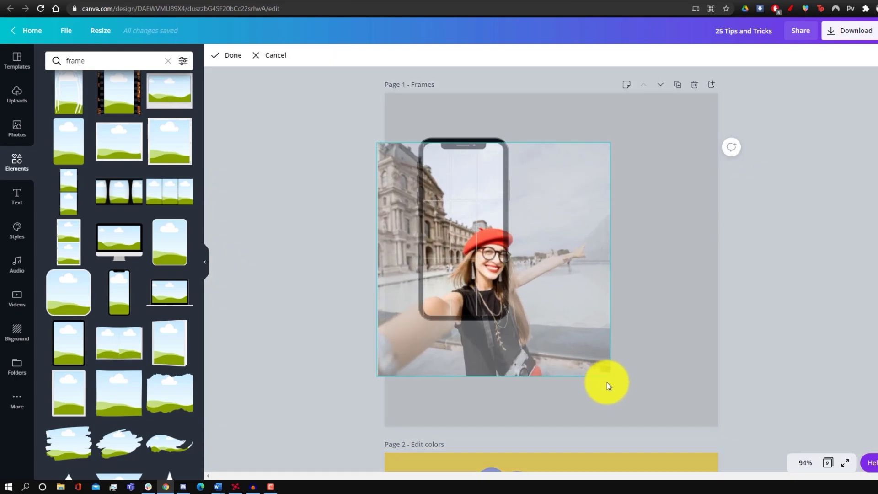
pyautogui.moveTo(553, 309); pyautogui.dragTo(542, 285)
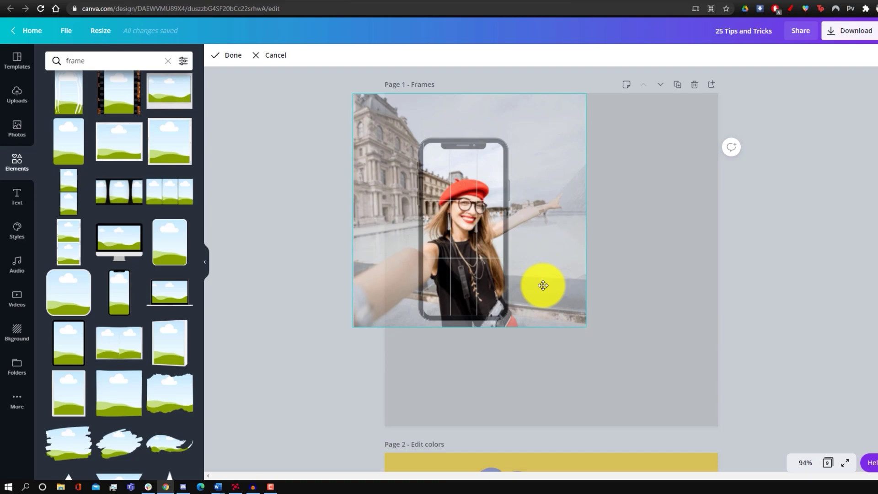
pyautogui.click(658, 284)
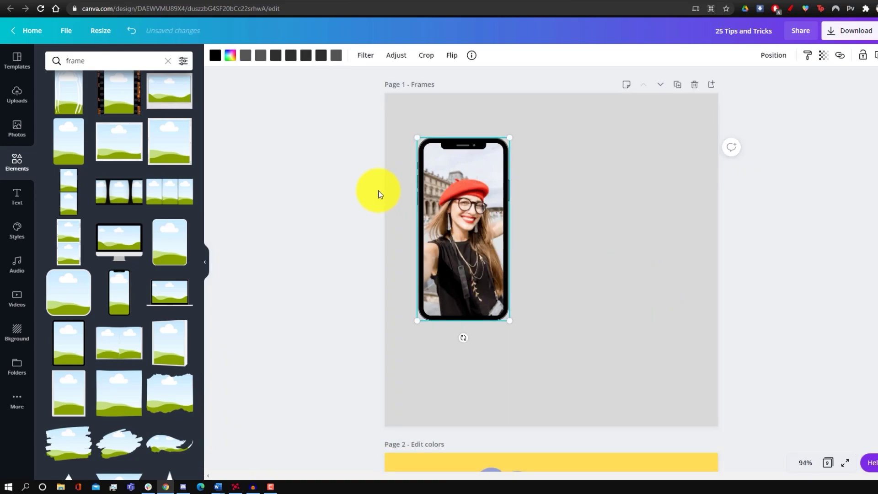
pyautogui.moveTo(468, 201); pyautogui.dragTo(565, 247)
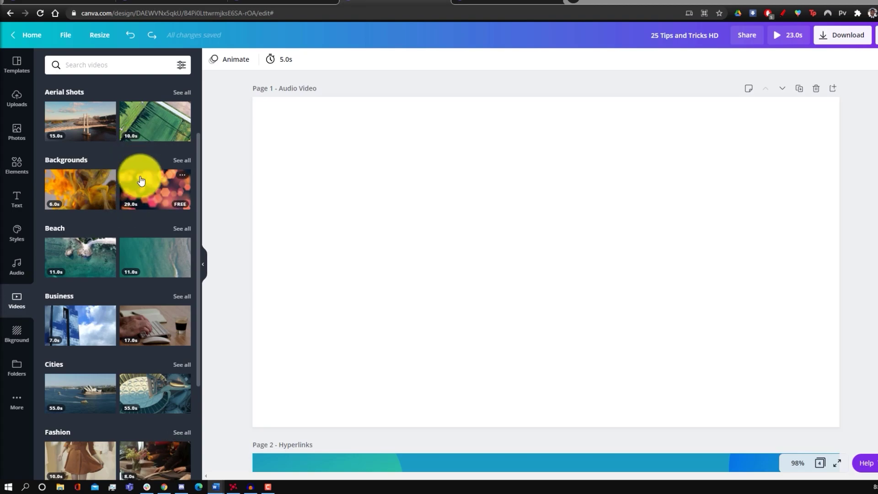
# Step: Add the aerial beach clip to the blank page and stretch it to fill the page
pyautogui.moveTo(79, 265); pyautogui.dragTo(348, 163)
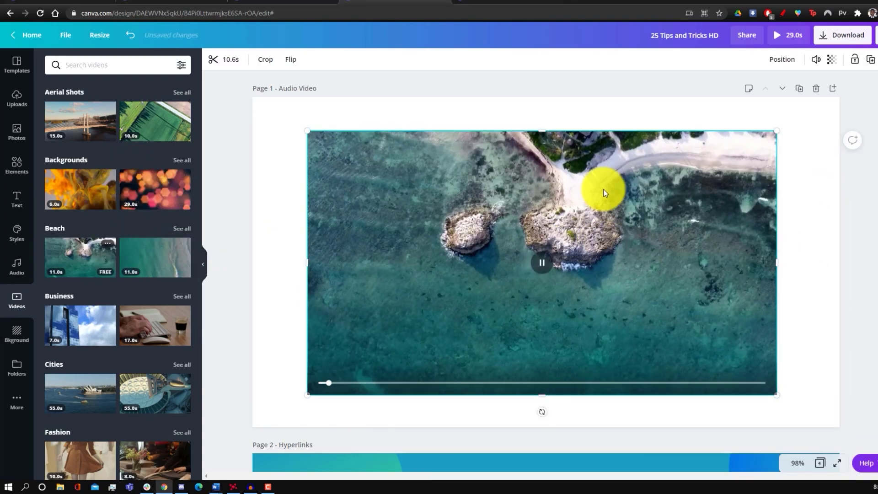
pyautogui.click(543, 265)
pyautogui.moveTo(308, 131); pyautogui.dragTo(255, 97)
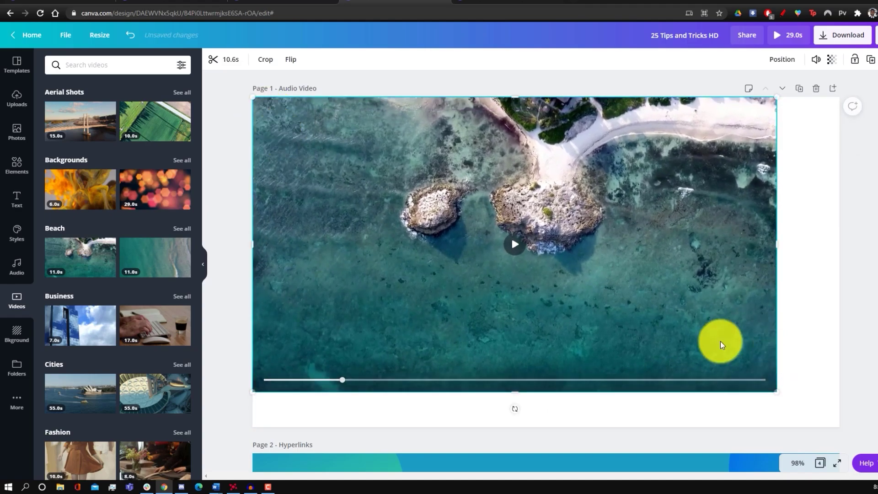
pyautogui.moveTo(774, 386); pyautogui.dragTo(841, 422)
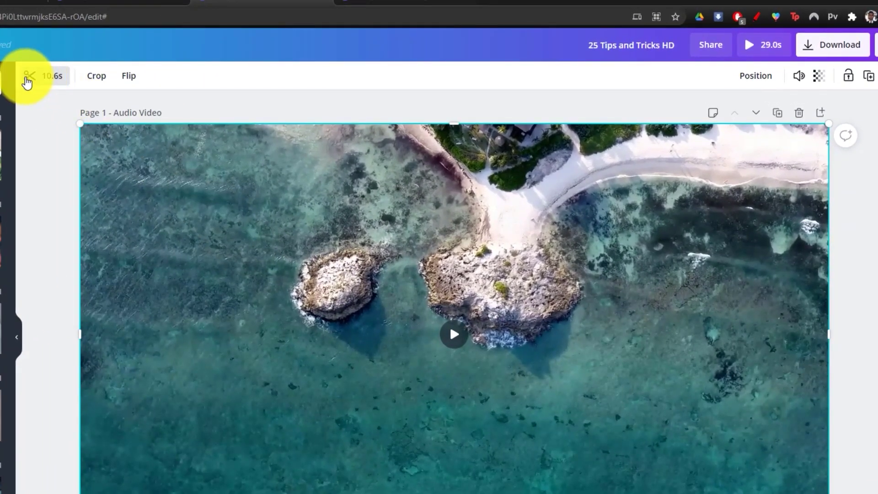
# Step: Trim the opening seconds off the beach clip
pyautogui.click(27, 78)
pyautogui.moveTo(83, 77); pyautogui.dragTo(480, 81)
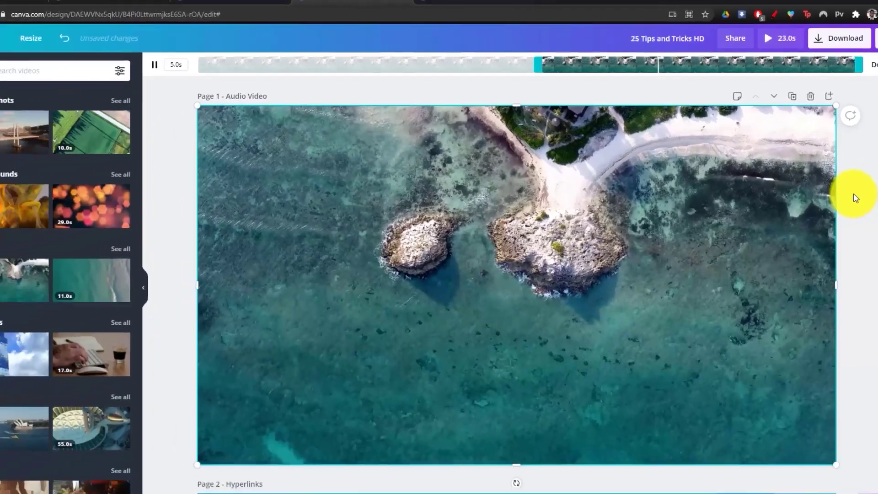
pyautogui.click(855, 197)
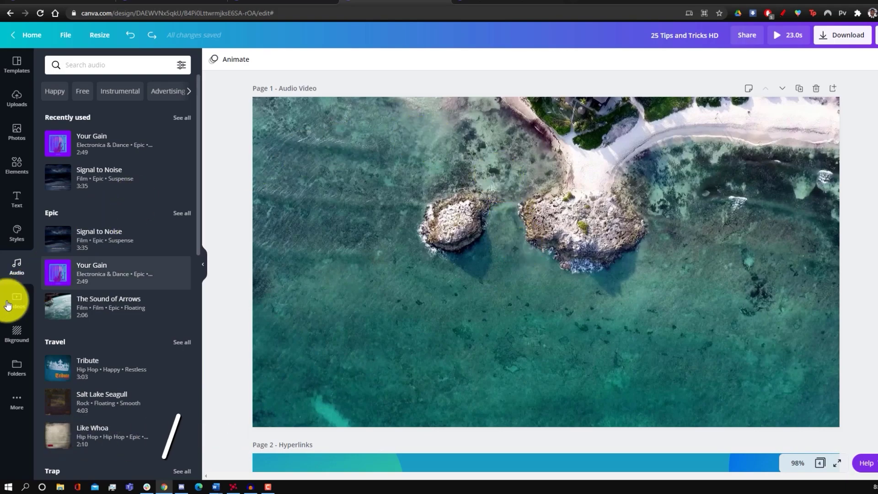
# Step: Add the Hushed track from the Trap section as background music, then open Download for the design
pyautogui.scroll(-4, 152, 312)
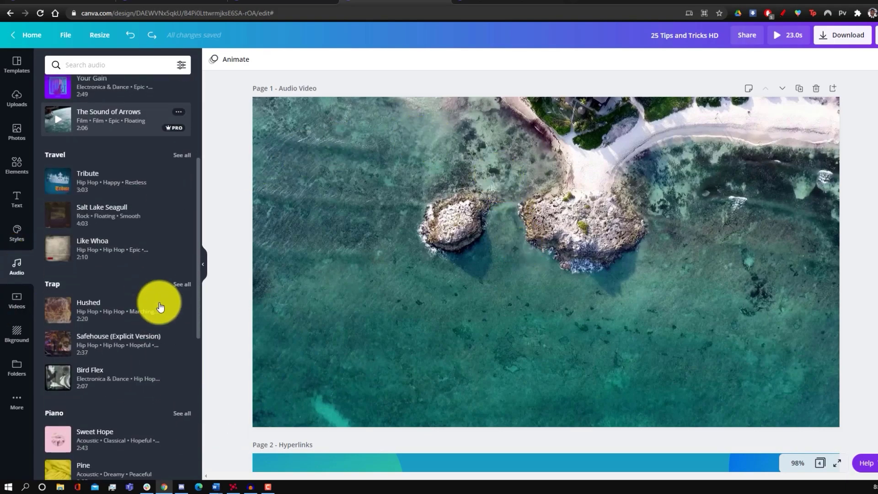
pyautogui.moveTo(133, 310); pyautogui.dragTo(488, 264)
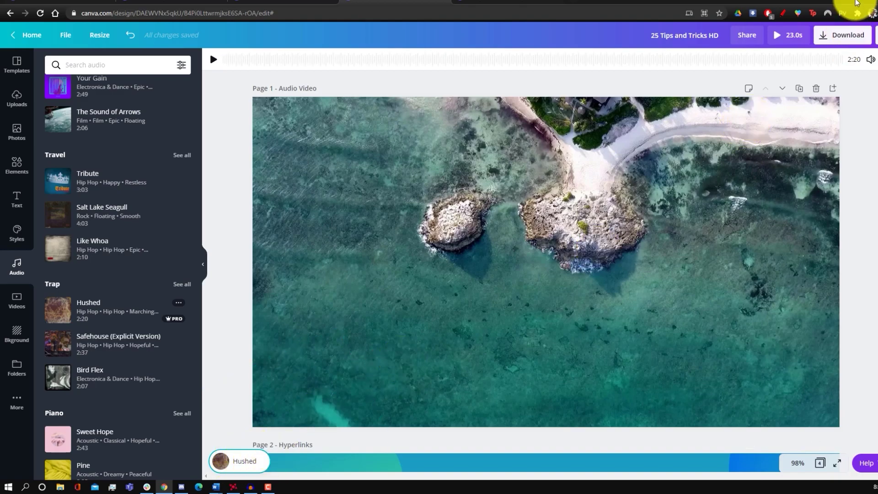
pyautogui.click(300, 360)
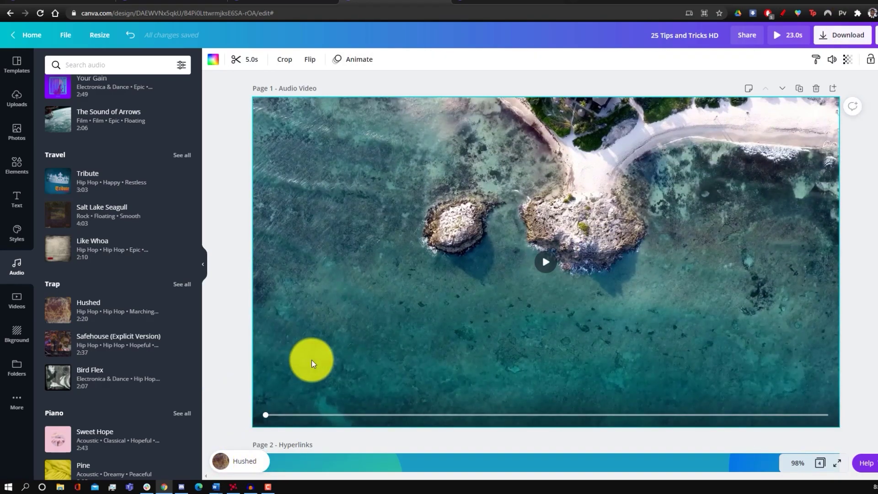
pyautogui.click(844, 35)
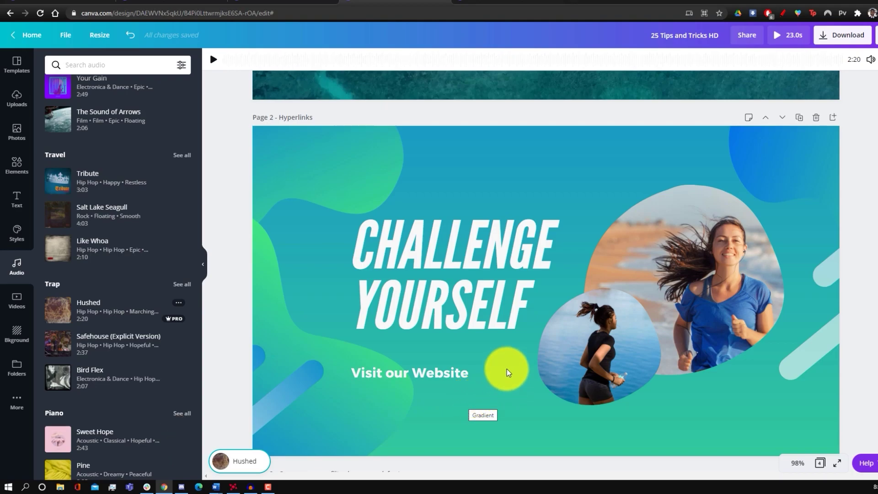
# Step: Link the 'Visit our Website' text to youtube.com/ziov
pyautogui.click(396, 371)
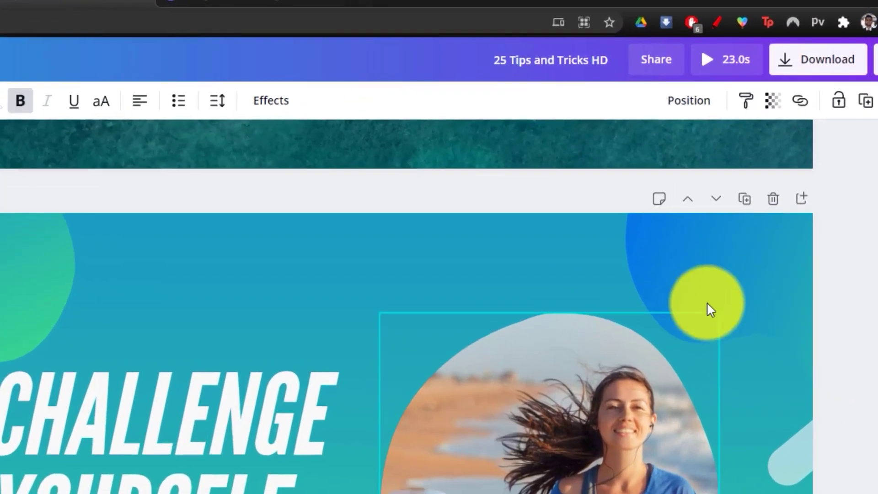
pyautogui.click(798, 108)
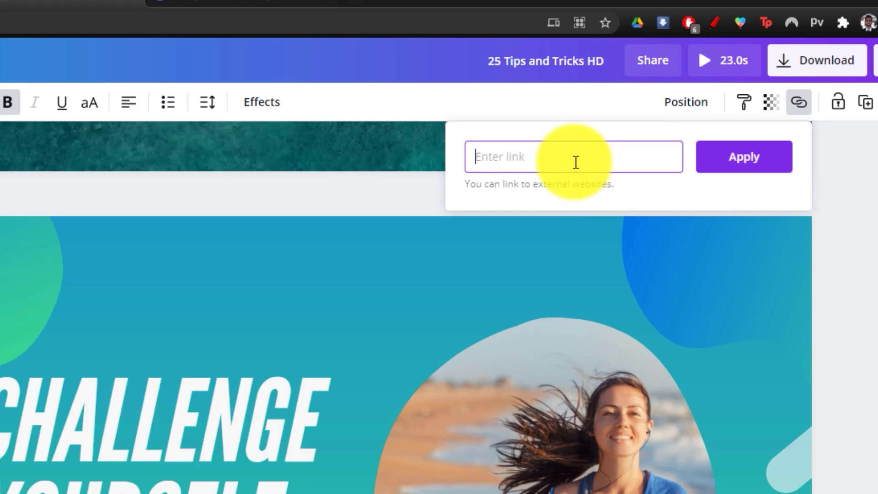
pyautogui.write('youtube.com/ziovo')
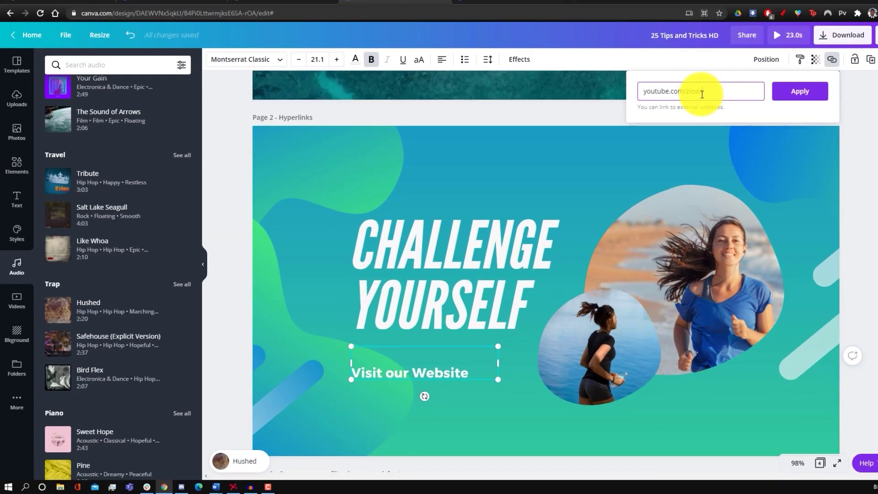
pyautogui.click(787, 92)
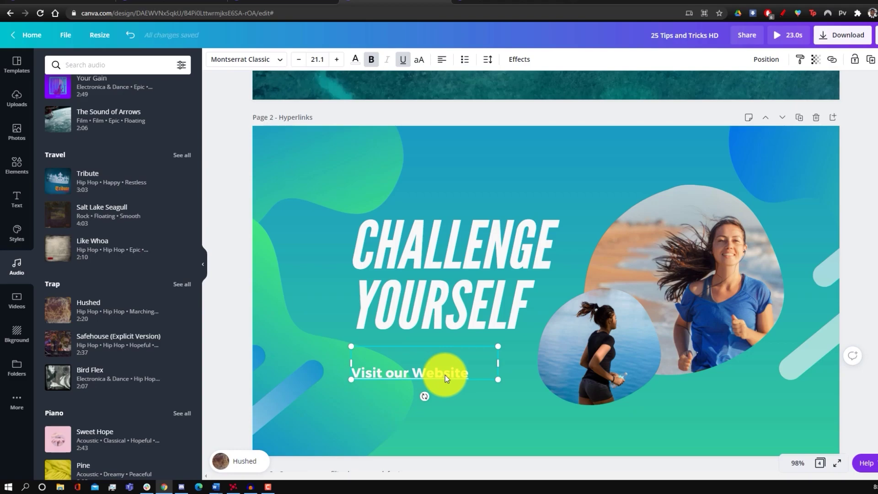
pyautogui.press('Escape')
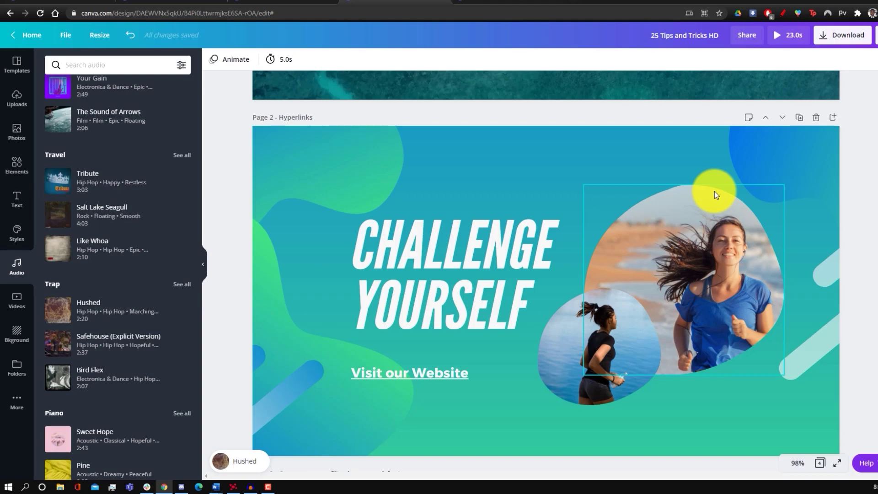
# Step: Scroll through the pages, switch to Grid view, and drag the SUBSCRIBE page to a new position
pyautogui.scroll(6, 729, 314)
pyautogui.scroll(-10, 733, 314)
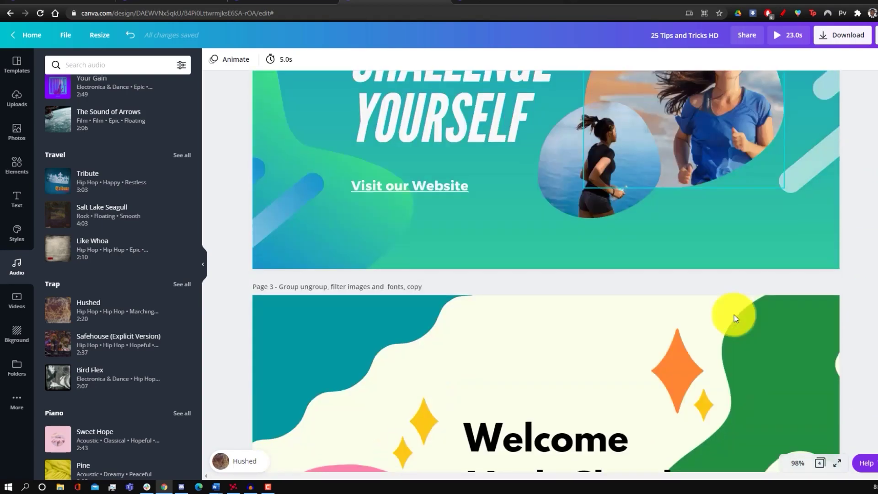
pyautogui.scroll(7, 734, 315)
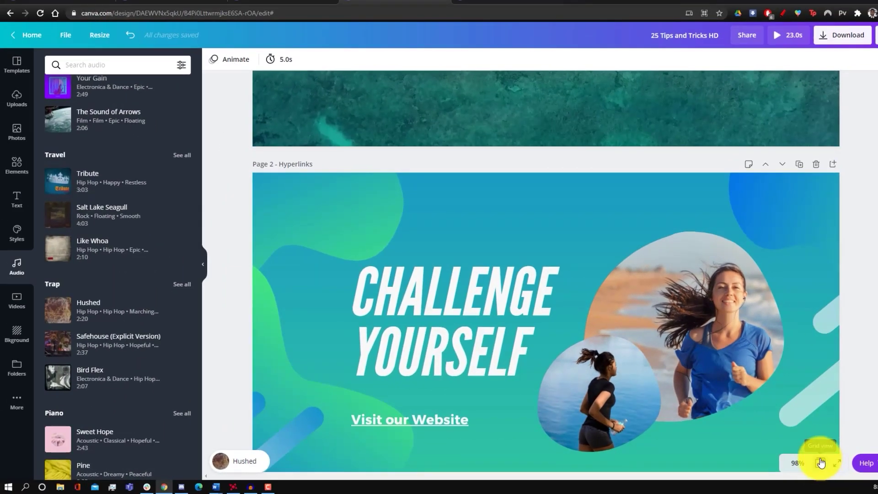
pyautogui.click(820, 463)
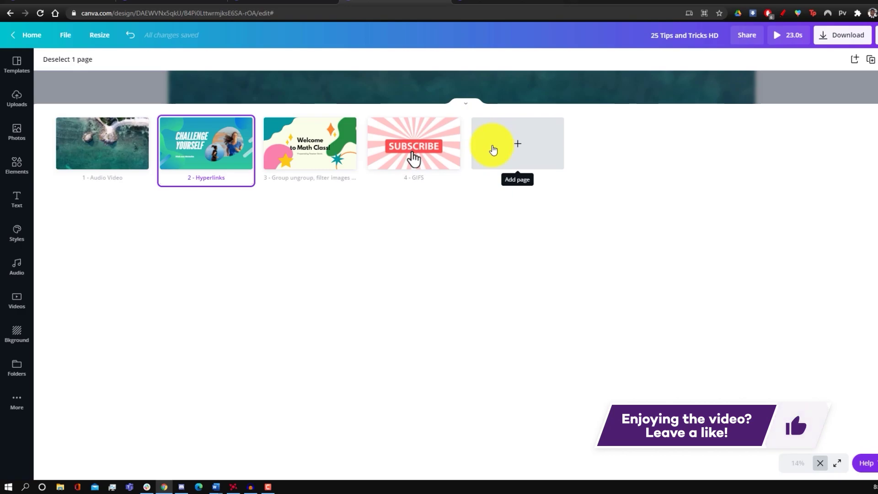
pyautogui.moveTo(413, 153)
pyautogui.mouseDown()
pyautogui.moveTo(222, 166)
pyautogui.moveTo(389, 151)
pyautogui.moveTo(413, 157)
pyautogui.mouseUp()
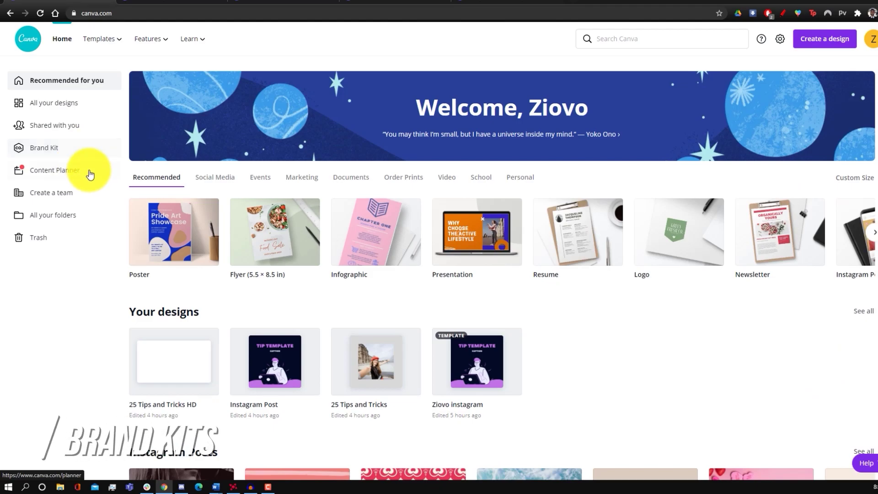
# Step: Open the Brand Kit to review its logo, colours and fonts
pyautogui.click(70, 148)
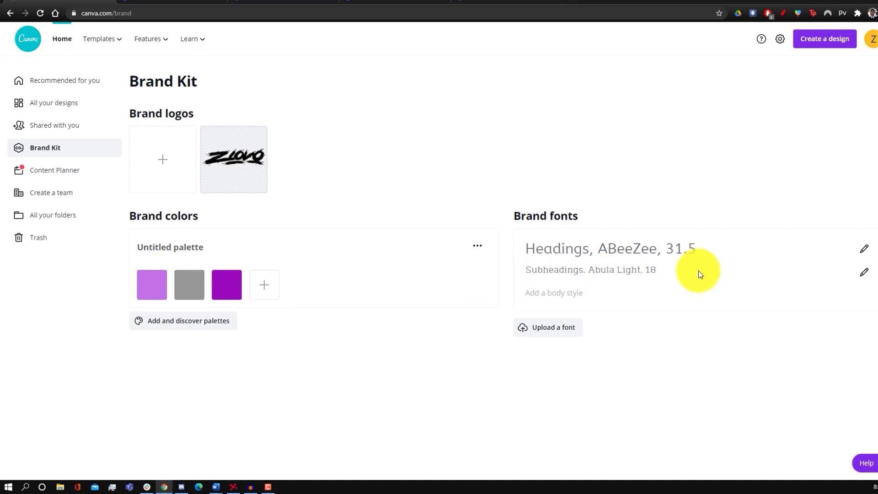
pyautogui.moveTo(259, 182)
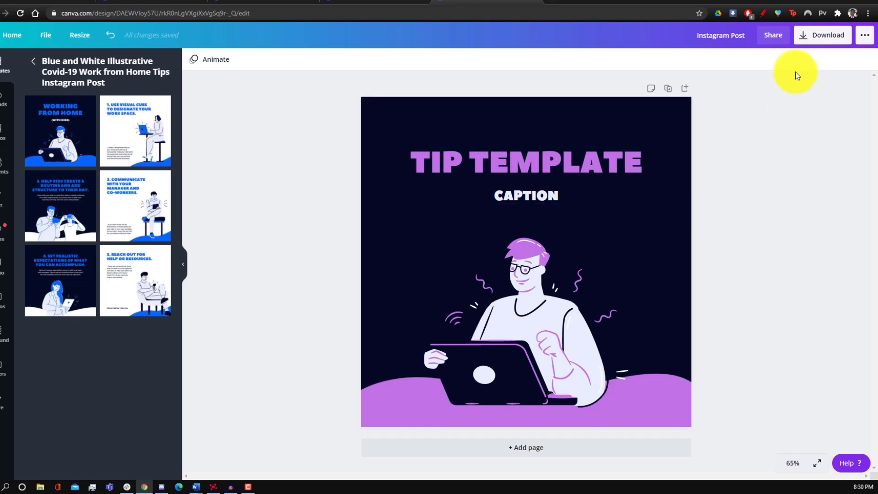
# Step: Publish the Instagram Post design as a template in the Templates folder and return to the homepage
pyautogui.click(863, 39)
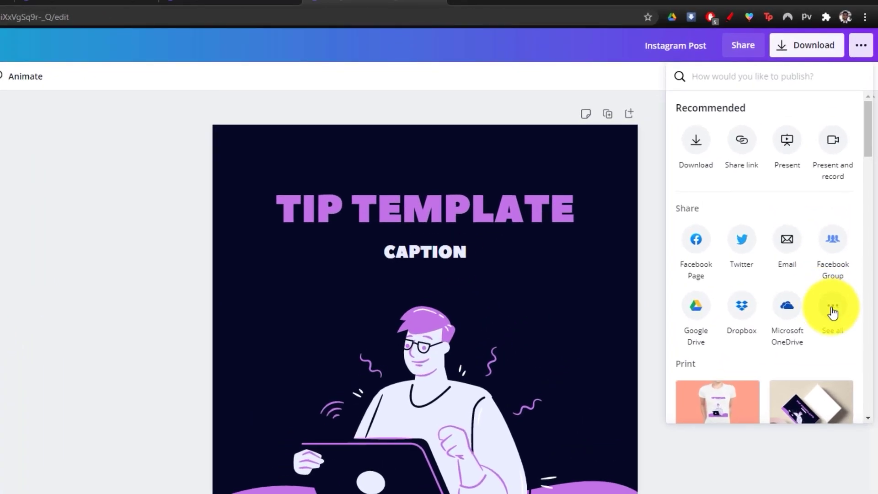
pyautogui.click(833, 312)
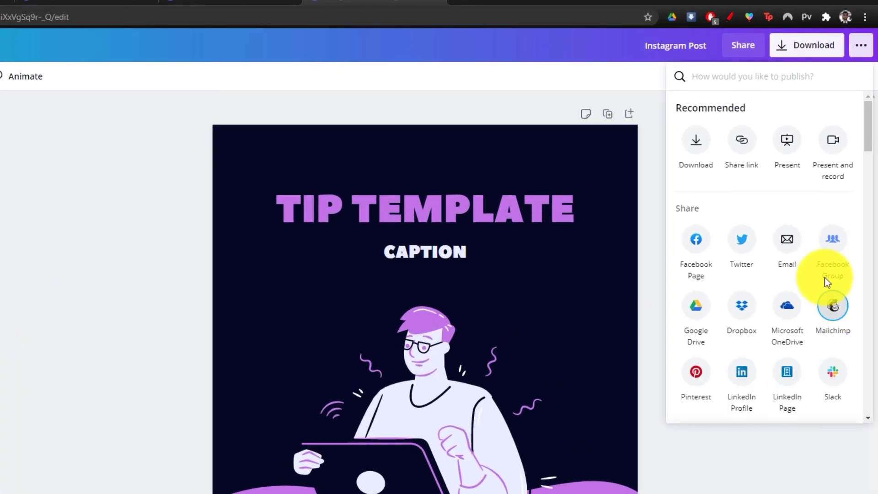
pyautogui.scroll(-4, 810, 254)
pyautogui.click(836, 269)
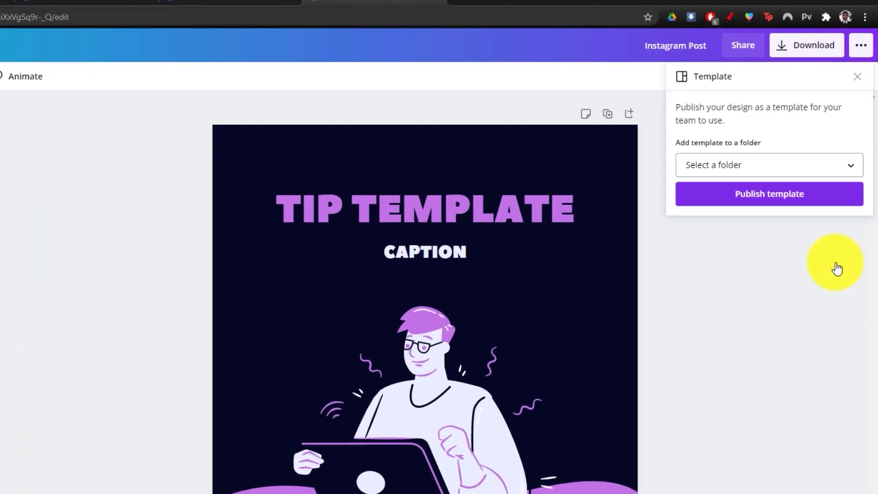
pyautogui.click(759, 169)
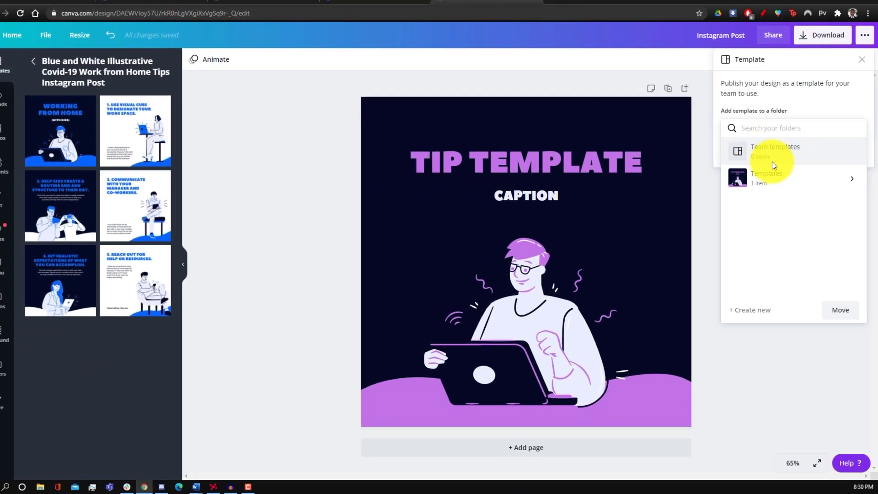
pyautogui.click(771, 176)
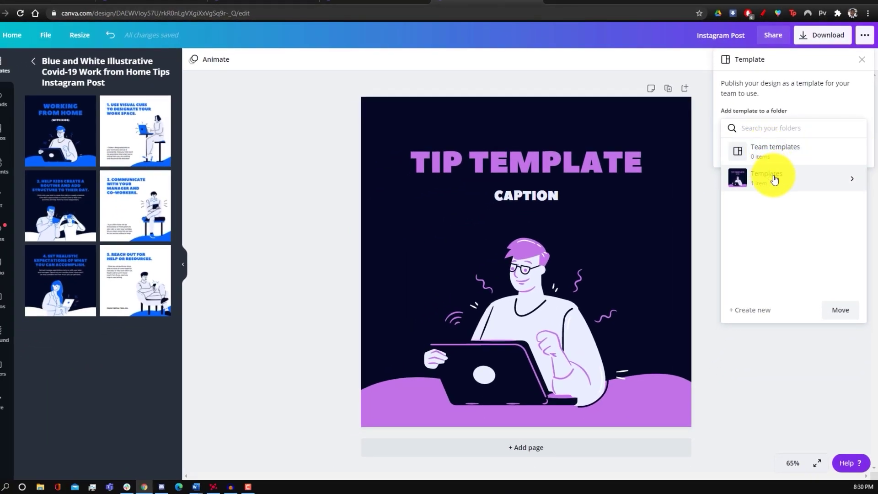
pyautogui.click(840, 309)
pyautogui.click(812, 156)
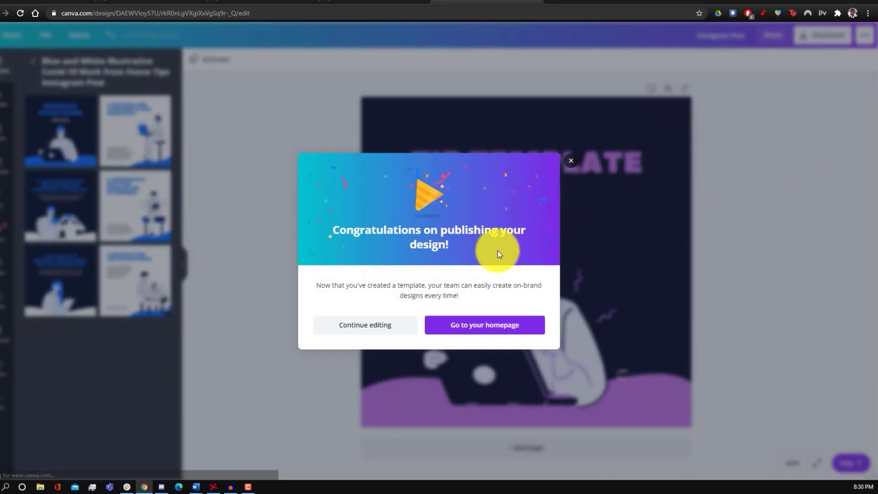
pyautogui.click(513, 325)
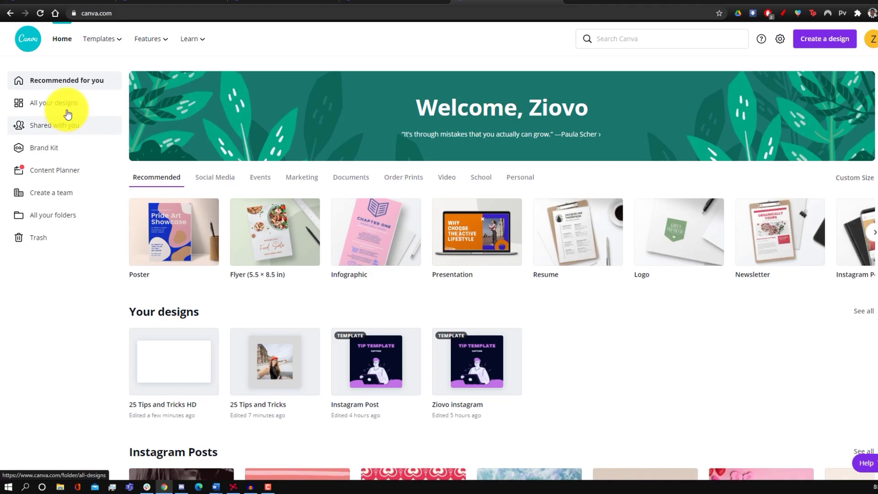
pyautogui.click(64, 108)
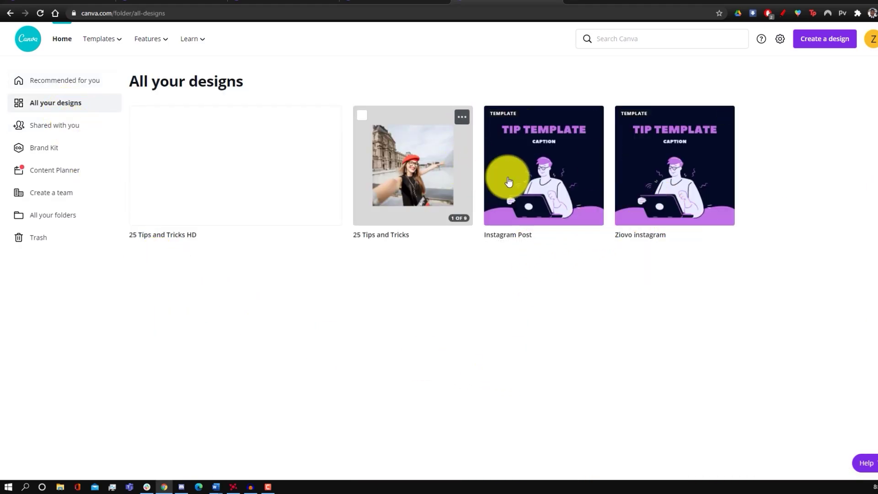
# Step: Preview the Instagram Post template and start a new design from it
pyautogui.click(522, 167)
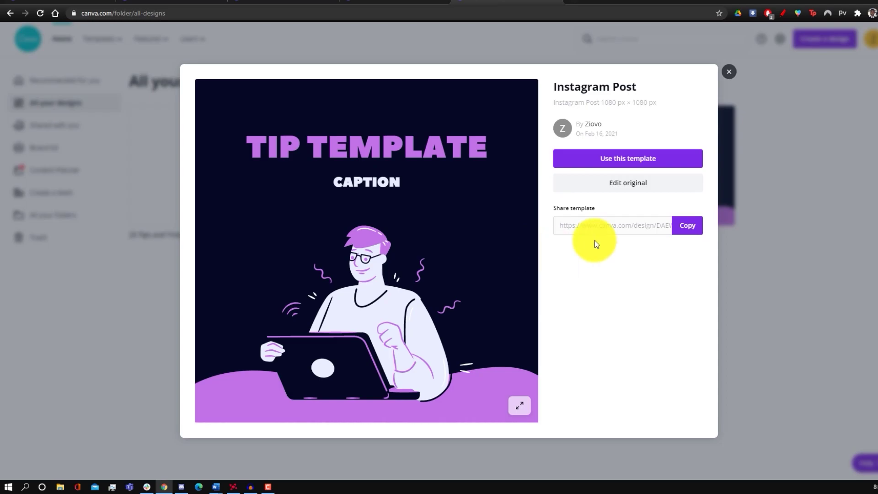
pyautogui.click(612, 160)
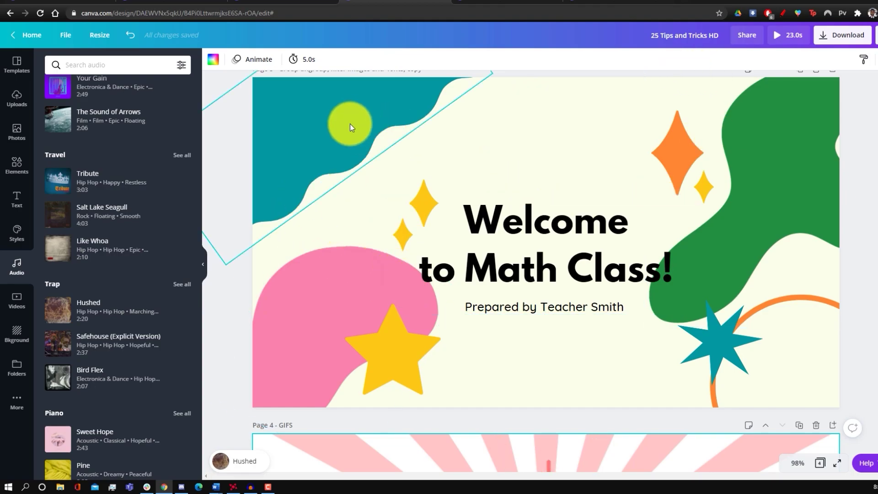
# Step: Group the teal and pink shapes and try moving them, then undo the move
pyautogui.click(343, 114)
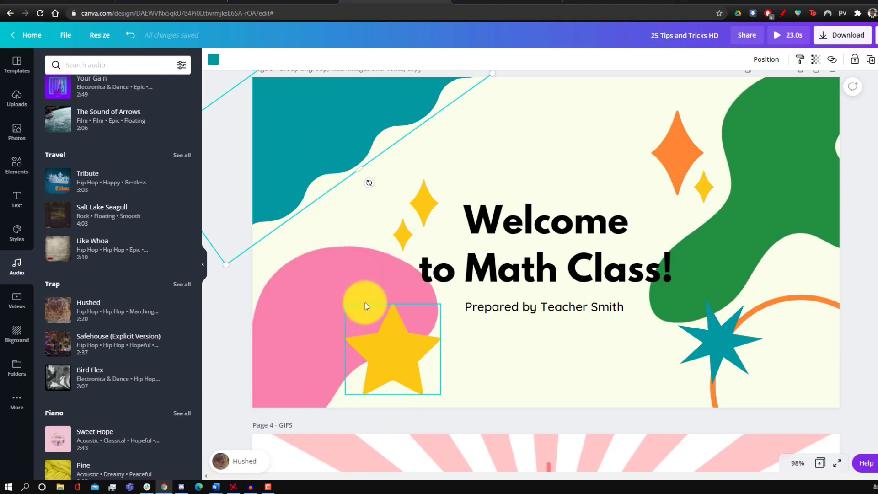
pyautogui.keyDown('shift'); pyautogui.click(336, 308); pyautogui.keyUp('shift')
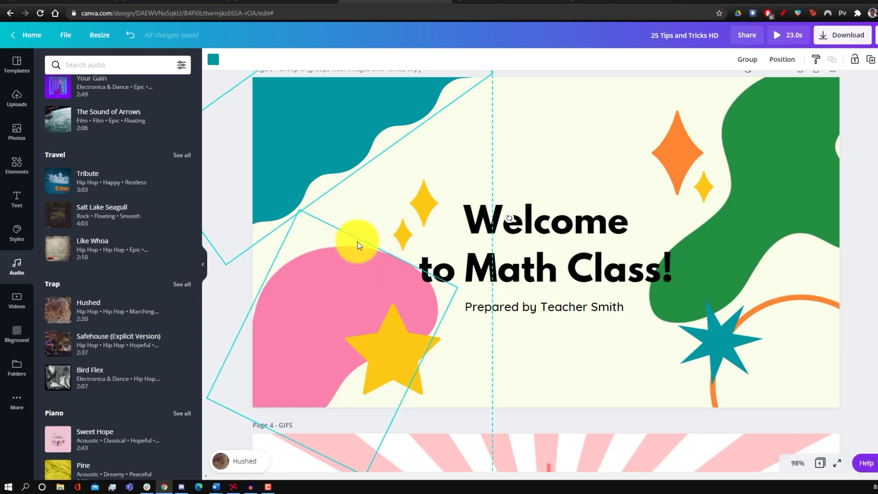
pyautogui.click(747, 67)
pyautogui.moveTo(297, 164); pyautogui.dragTo(347, 172)
pyautogui.hotkey('ctrl', 'z')
pyautogui.hotkey('ctrl', 'z')
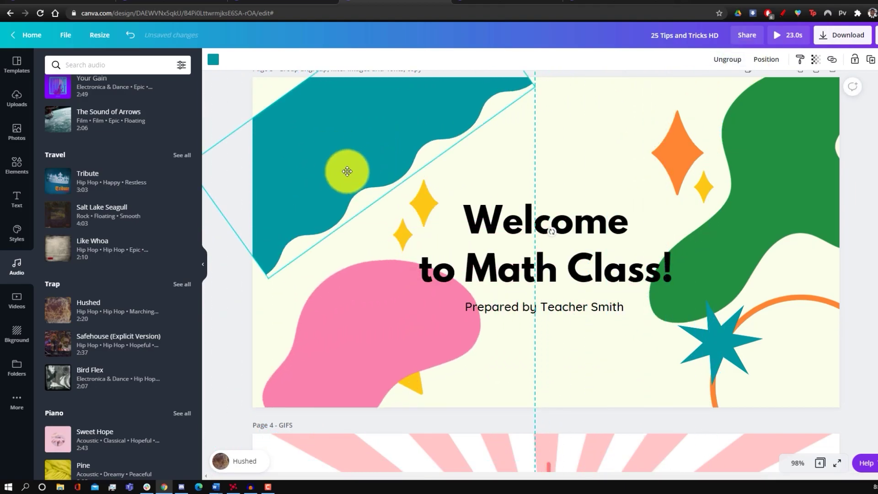
pyautogui.click(577, 142)
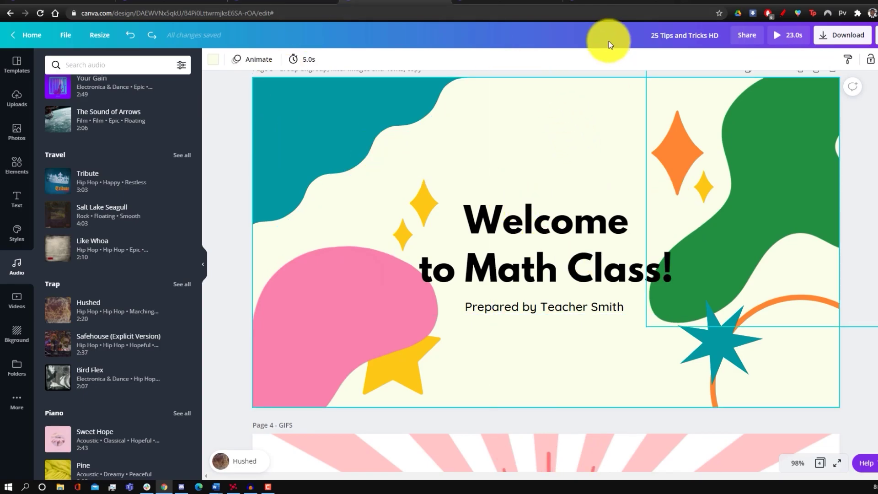
# Step: Ungroup the title text group and nudge the 'Welcome to Math Class!' heading up and right
pyautogui.click(509, 258)
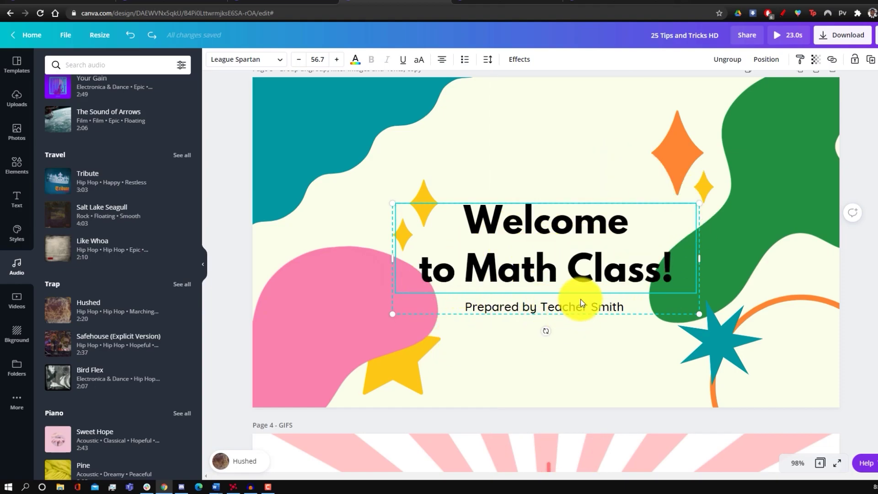
pyautogui.click(722, 61)
pyautogui.click(592, 143)
pyautogui.moveTo(548, 264); pyautogui.dragTo(503, 256)
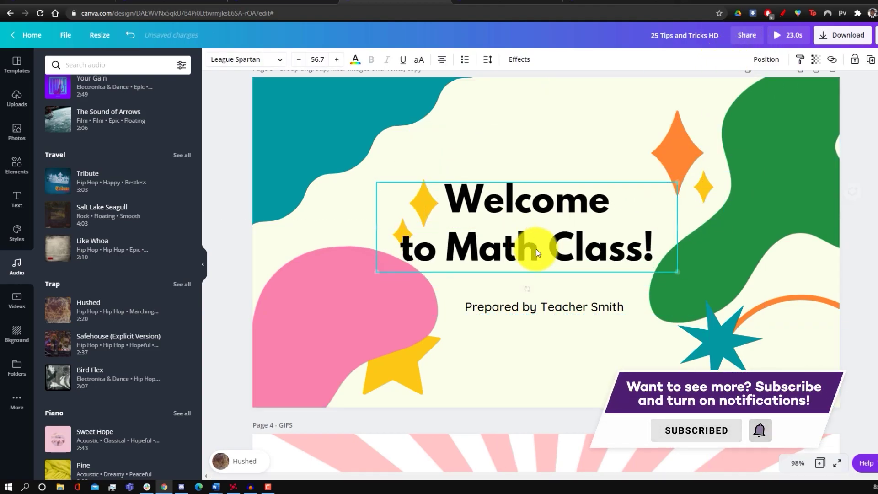
pyautogui.click(600, 337)
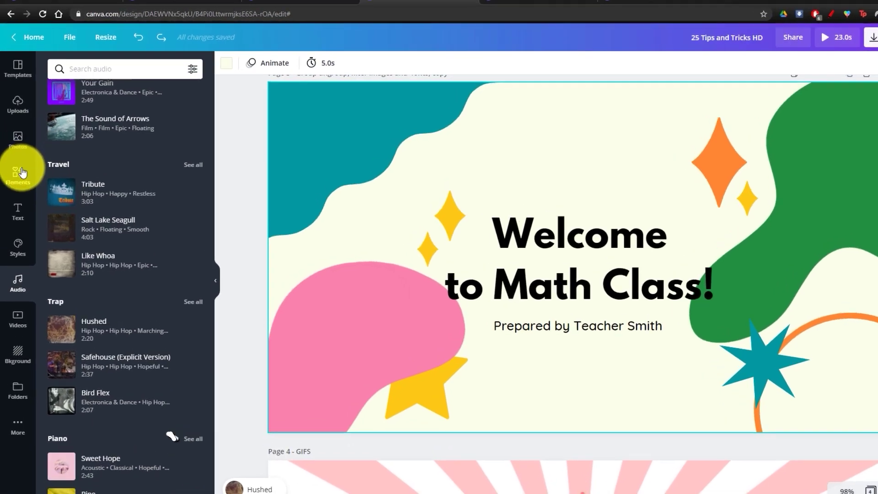
# Step: Replace the Elements search term 'video' with 'book' and run the search
pyautogui.click(18, 163)
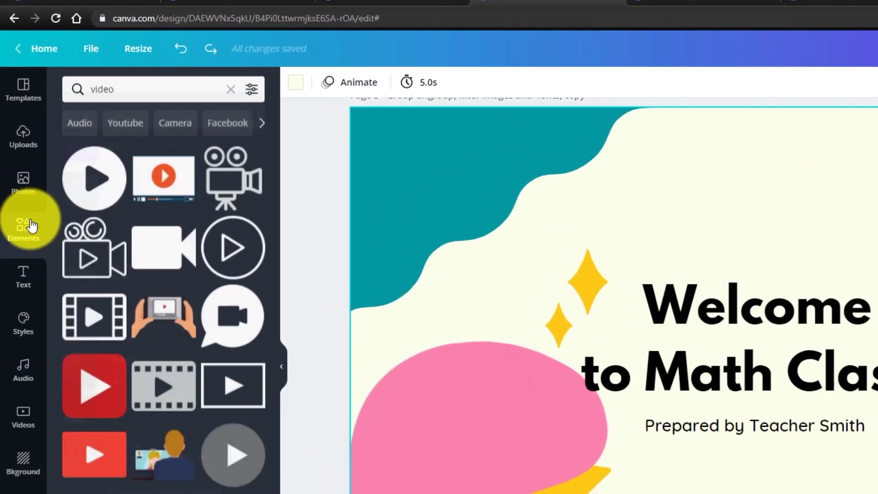
pyautogui.click(140, 90)
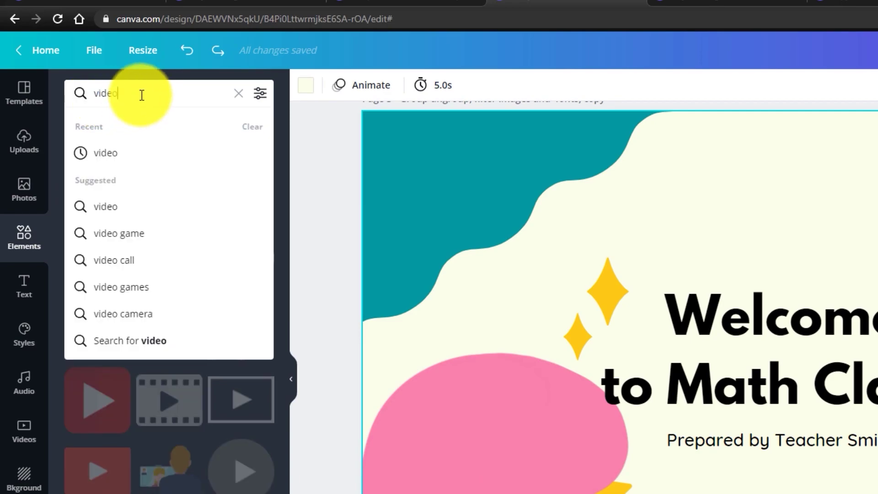
pyautogui.moveTo(142, 95); pyautogui.dragTo(69, 103)
pyautogui.write('book')
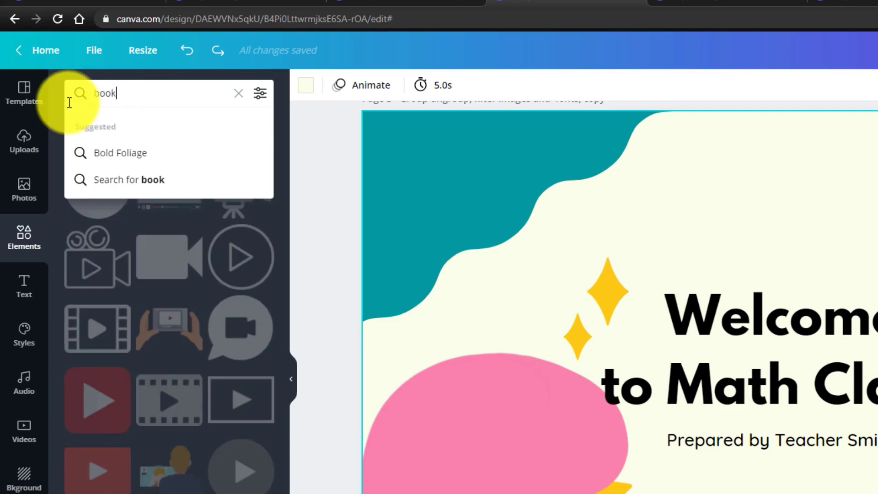
pyautogui.press('Return')
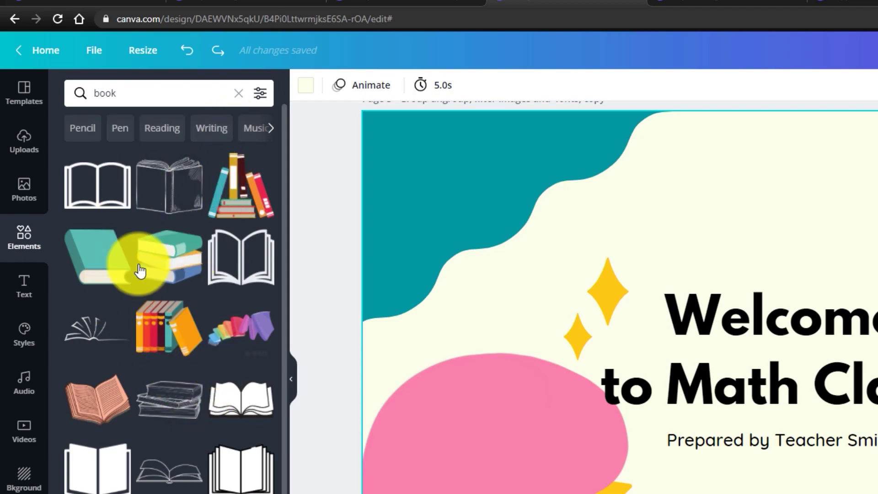
# Step: Filter the book results to free elements only
pyautogui.click(259, 94)
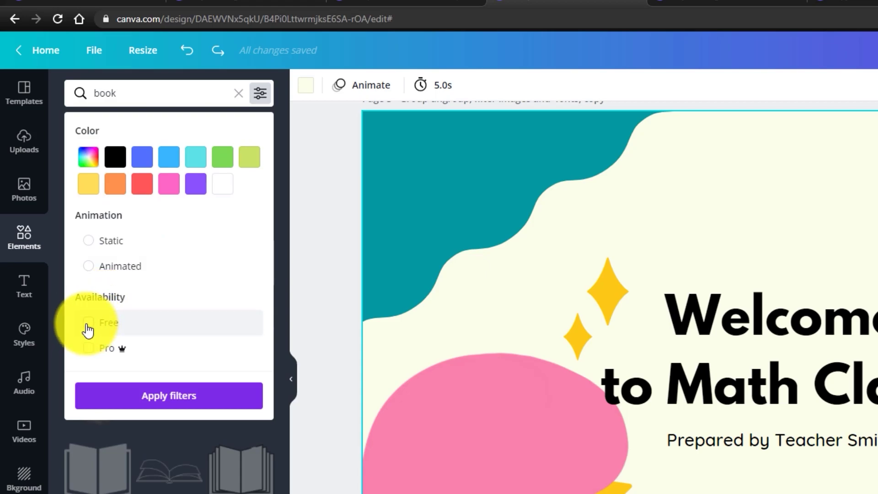
pyautogui.click(88, 326)
pyautogui.click(169, 396)
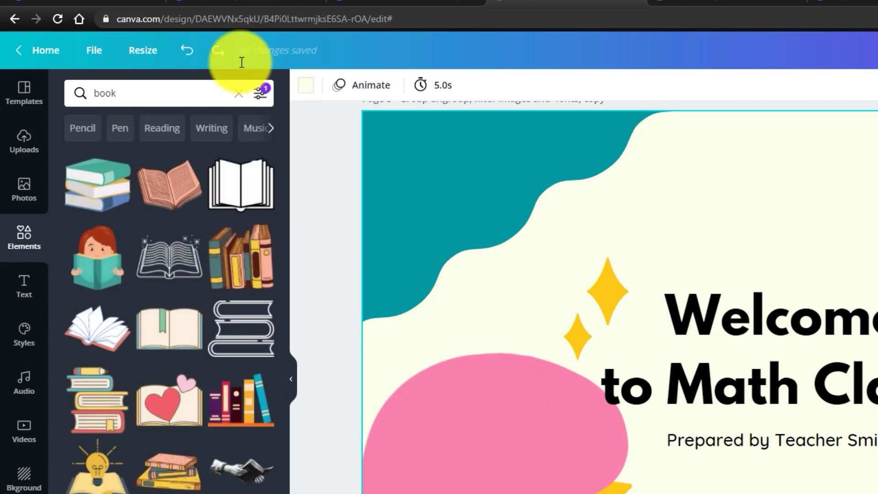
pyautogui.scroll(-5, 224, 380)
pyautogui.scroll(5, 229, 398)
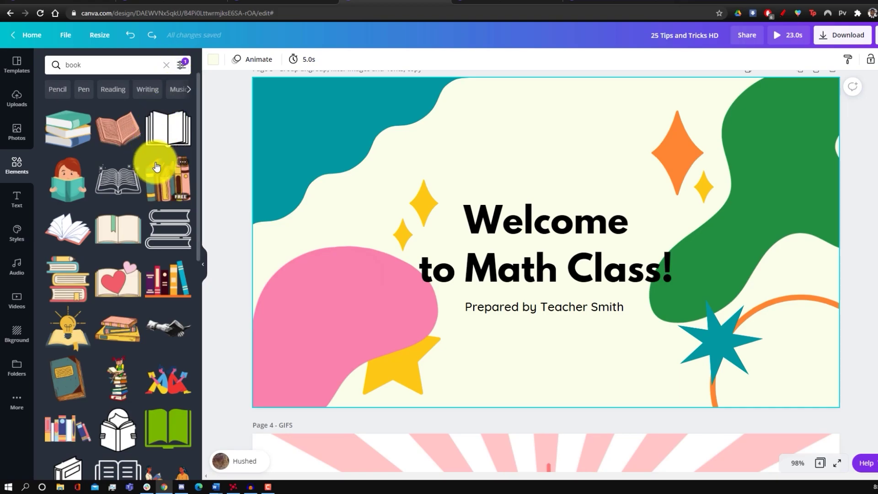
# Step: Add a light-blue colour filter, then place a book graphic on the slide, shrunk and moved up
pyautogui.click(181, 65)
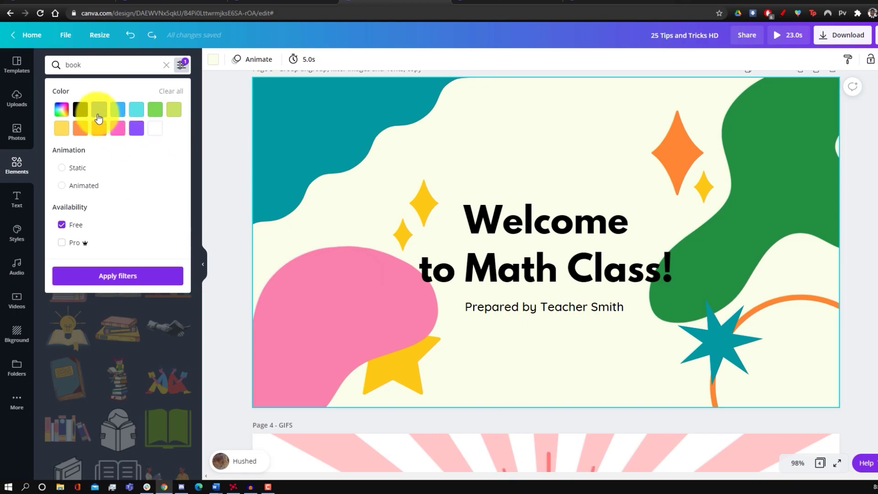
pyautogui.click(118, 109)
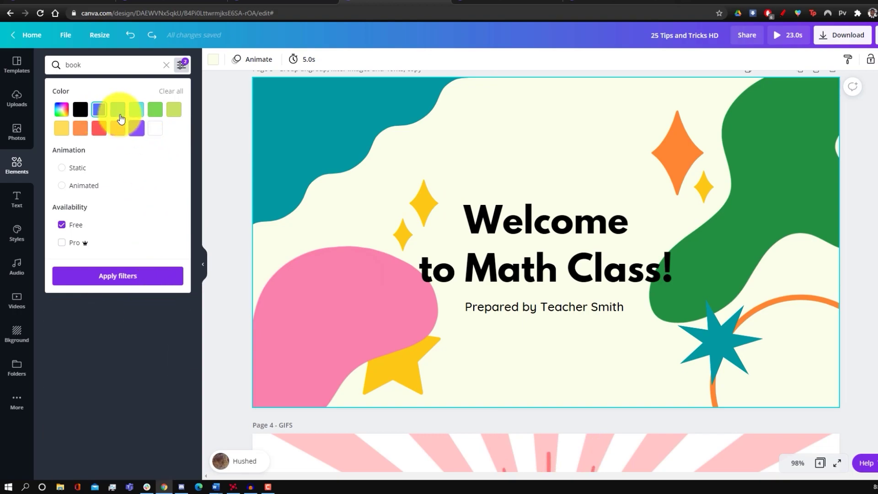
pyautogui.click(148, 275)
pyautogui.moveTo(67, 135); pyautogui.dragTo(534, 133)
pyautogui.moveTo(596, 242); pyautogui.dragTo(559, 144)
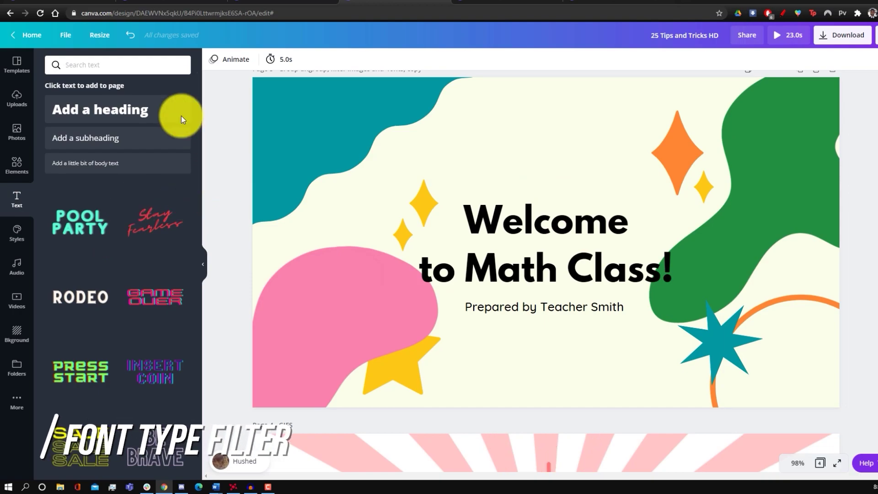
# Step: Add a heading text box and search the heading's fonts for 'calligraphy'
pyautogui.moveTo(94, 110); pyautogui.dragTo(432, 120)
pyautogui.doubleClick(500, 155)
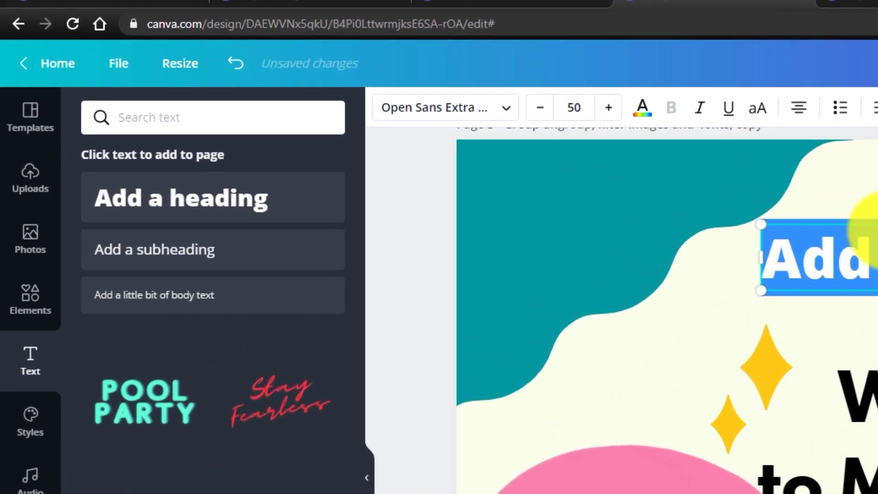
pyautogui.click(393, 85)
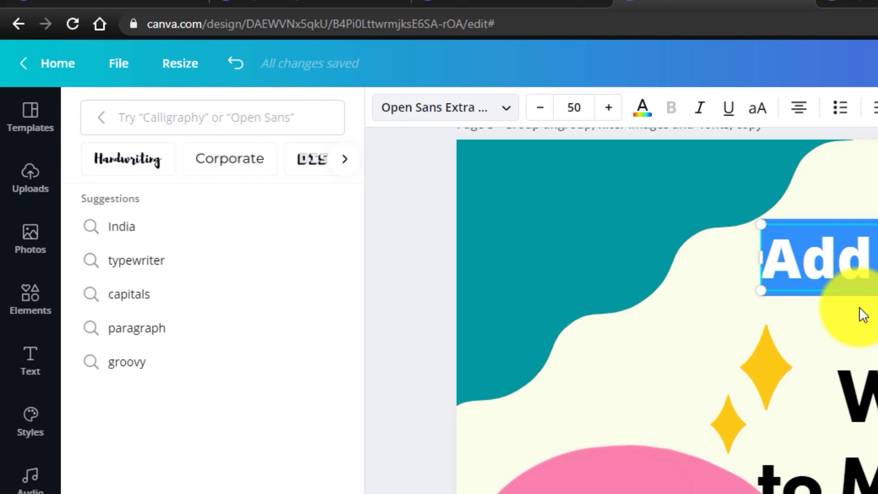
pyautogui.click(227, 128)
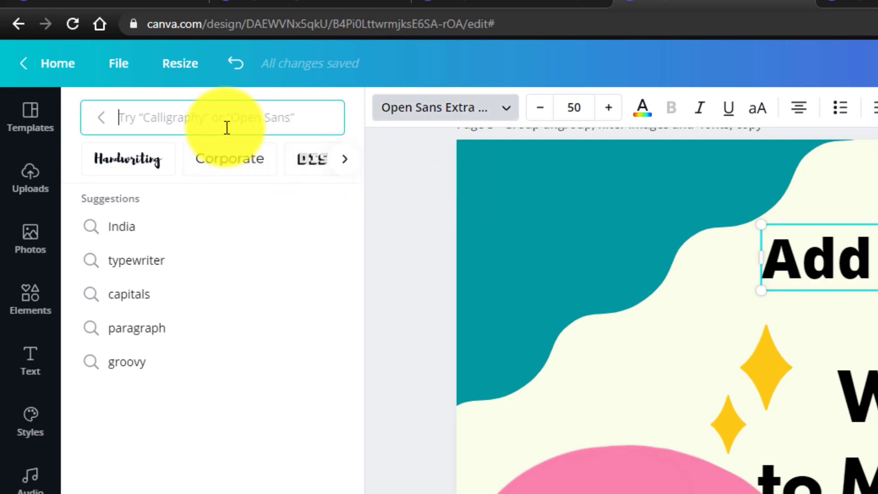
pyautogui.write('calligraphy')
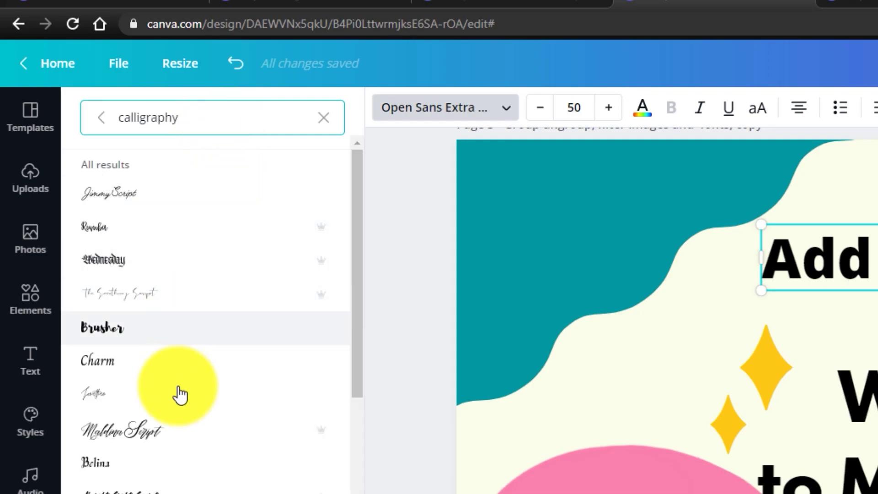
# Step: Replace the font search with 'serif' and browse the serif font results
pyautogui.moveTo(179, 118); pyautogui.dragTo(109, 133)
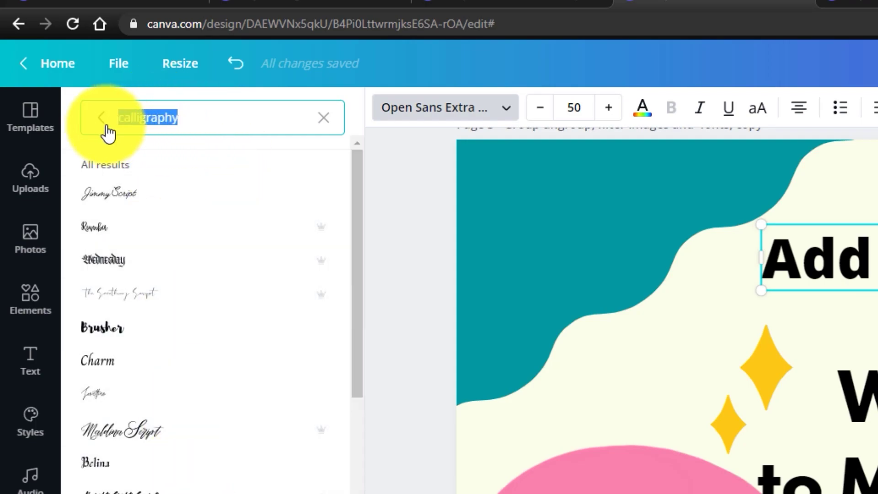
pyautogui.write('serif')
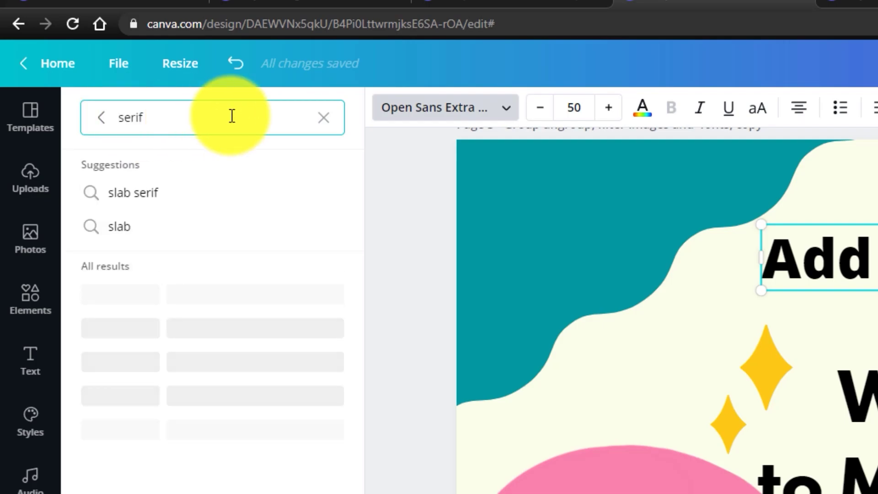
pyautogui.scroll(-4, 182, 439)
pyautogui.scroll(-5, 207, 457)
pyautogui.scroll(15, 148, 163)
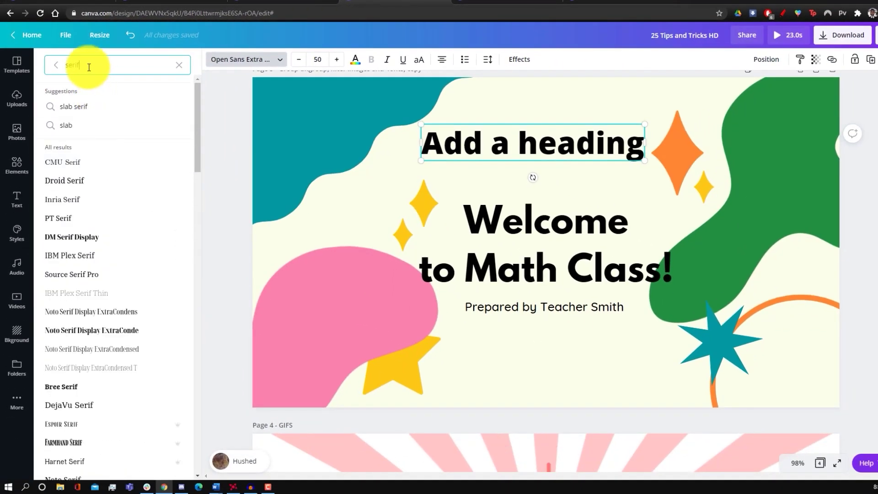
pyautogui.moveTo(88, 67); pyautogui.dragTo(64, 69)
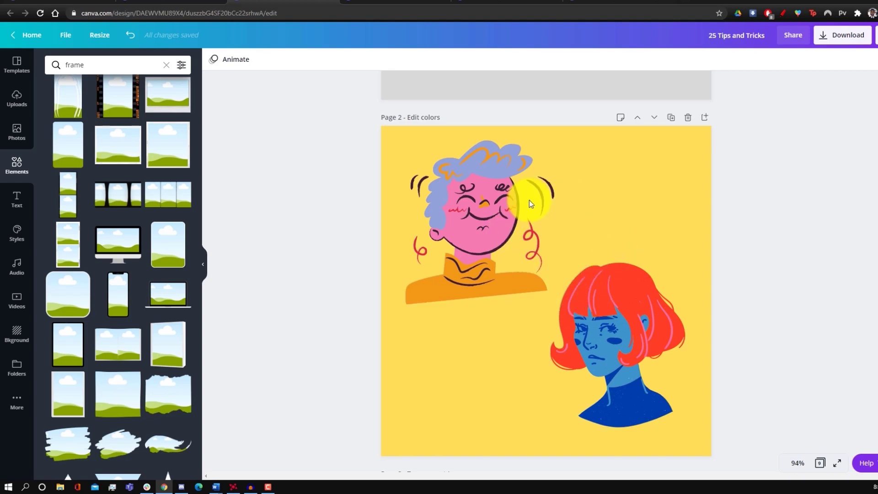
# Step: Try light blue and then dark brown on the boy's hair, undoing the last colour change
pyautogui.click(465, 217)
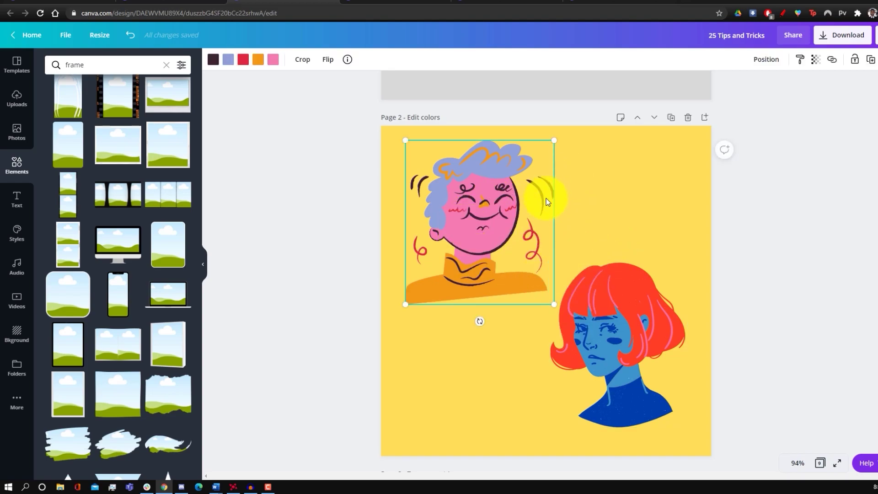
pyautogui.click(228, 61)
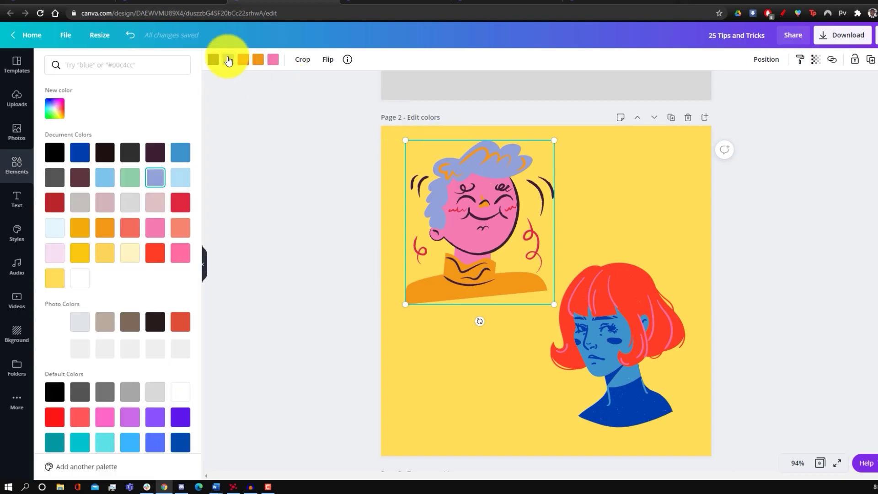
pyautogui.click(181, 182)
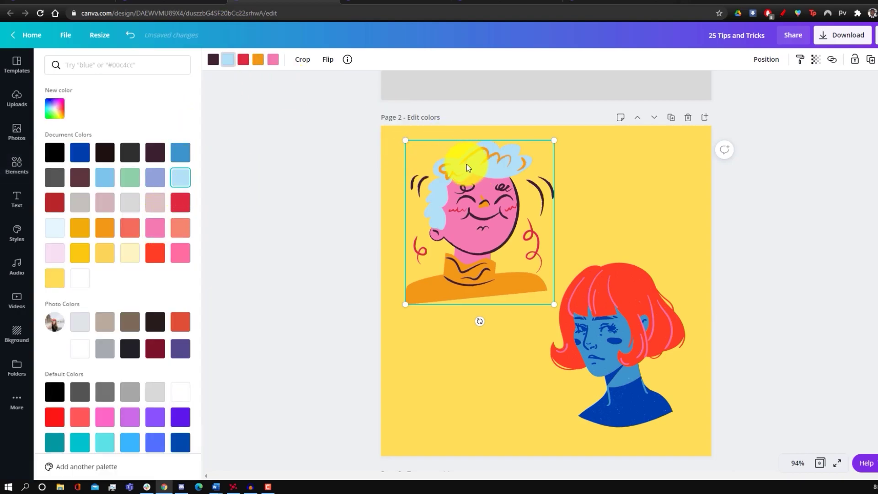
pyautogui.click(105, 151)
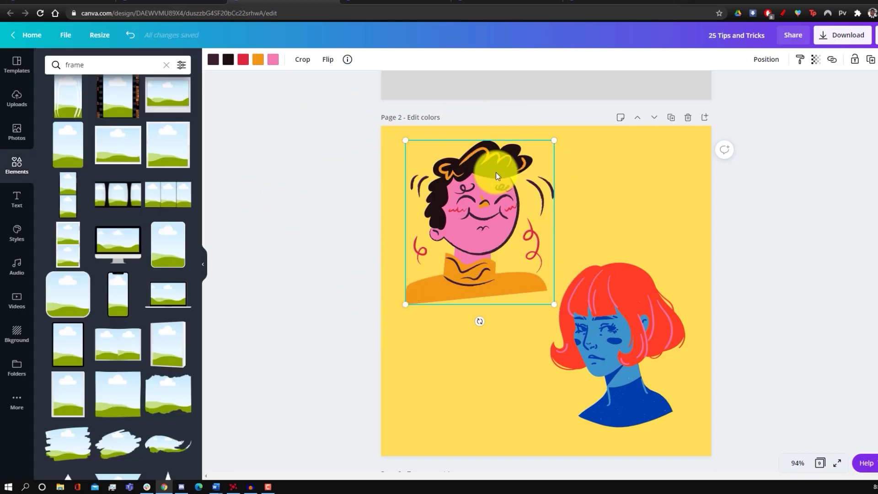
pyautogui.hotkey('ctrl', 'z')
pyautogui.scroll(-8, 685, 216)
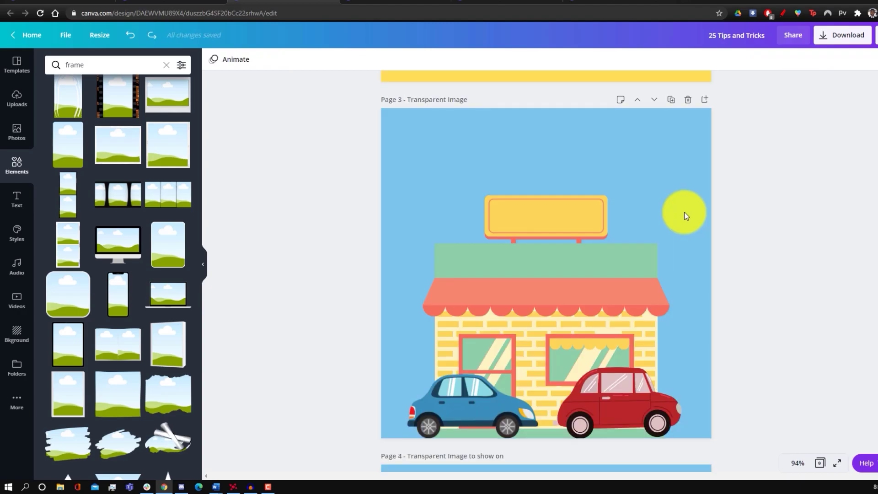
# Step: Delete Page 3's blue background and download the design as a transparent-background PNG
pyautogui.click(681, 190)
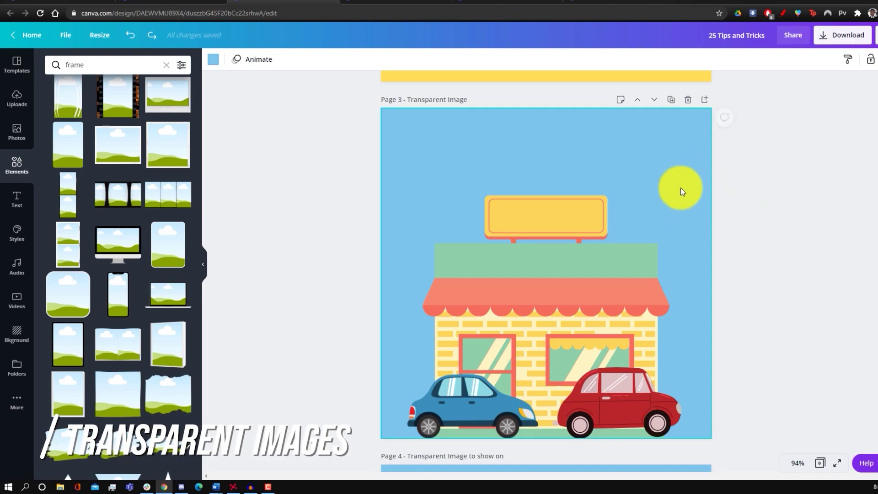
pyautogui.press('Delete')
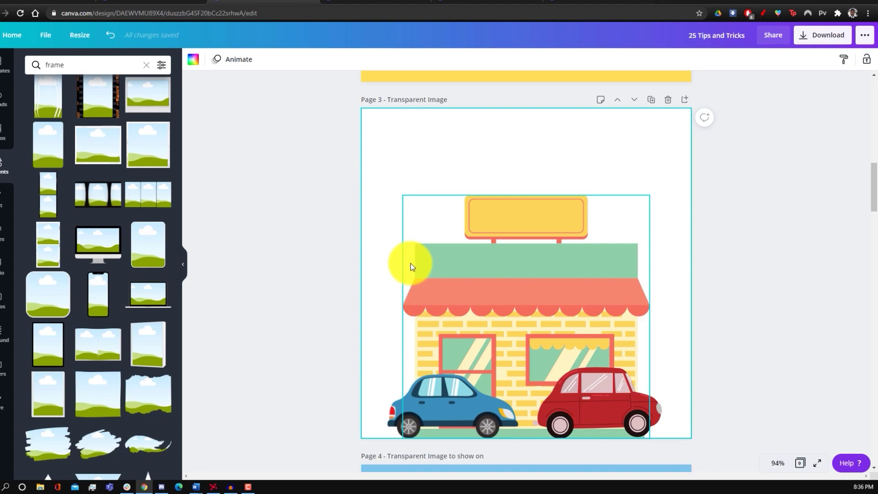
pyautogui.click(828, 36)
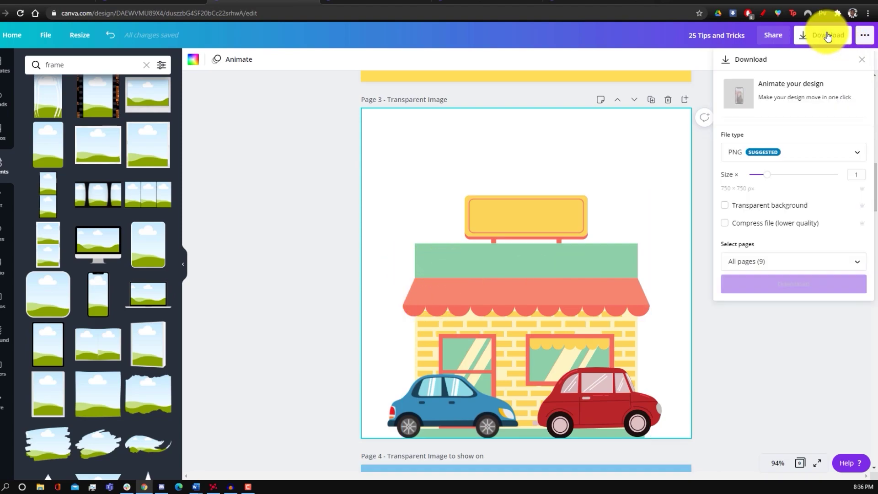
pyautogui.click(725, 206)
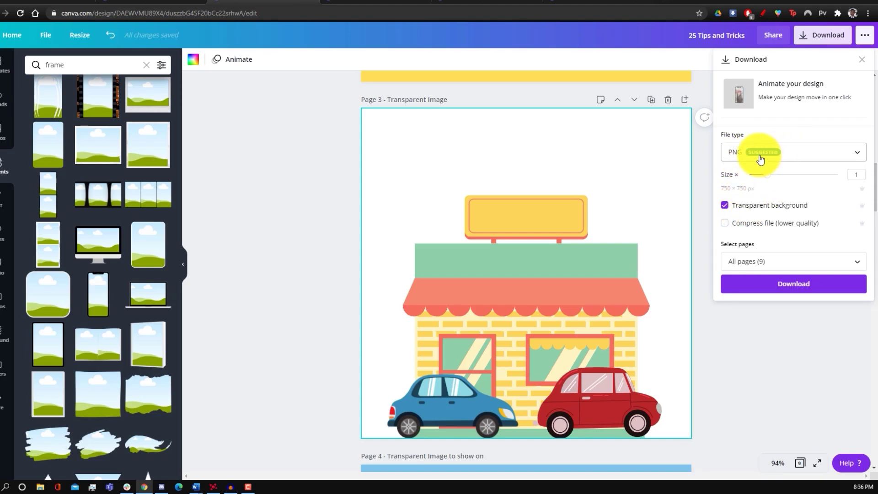
pyautogui.click(791, 285)
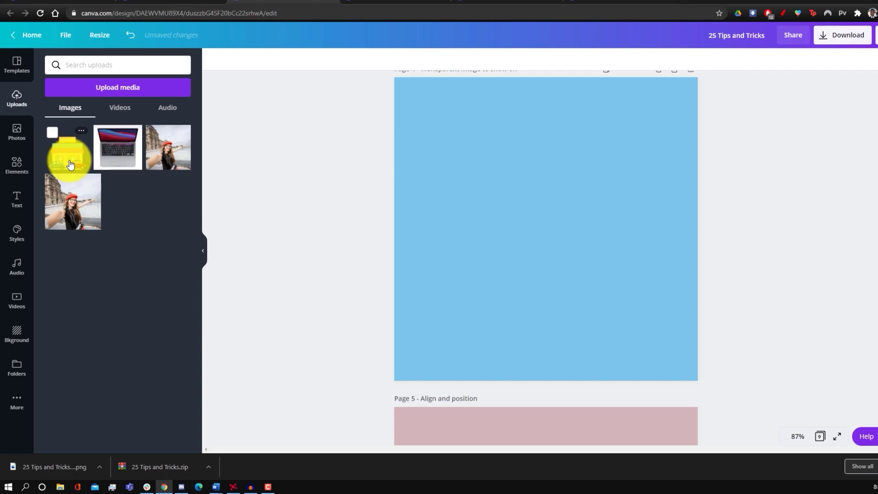
# Step: Place the uploaded shopfront PNG onto Page 4's light-blue background
pyautogui.moveTo(70, 164); pyautogui.dragTo(506, 186)
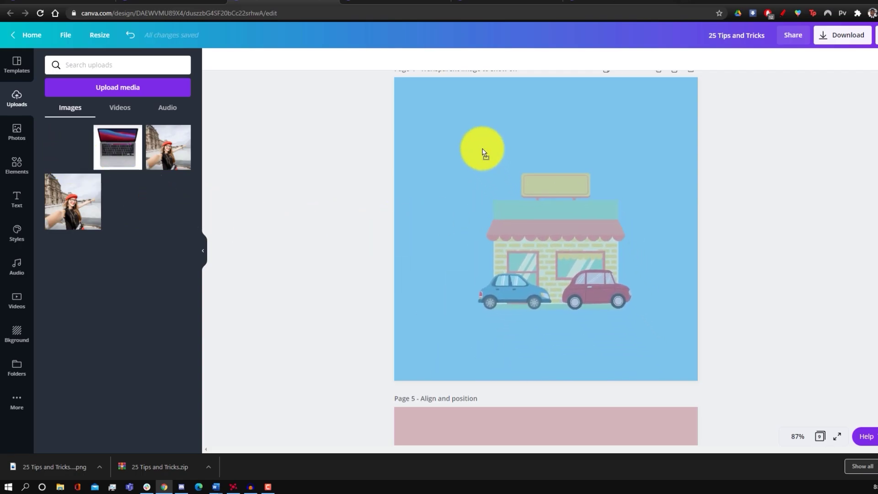
pyautogui.moveTo(482, 149); pyautogui.dragTo(483, 151)
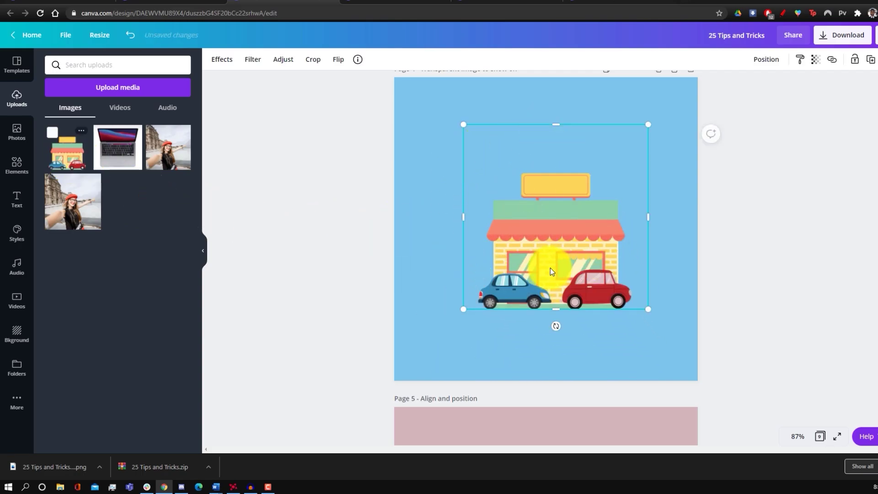
pyautogui.scroll(8, 547, 267)
pyautogui.scroll(-3, 573, 317)
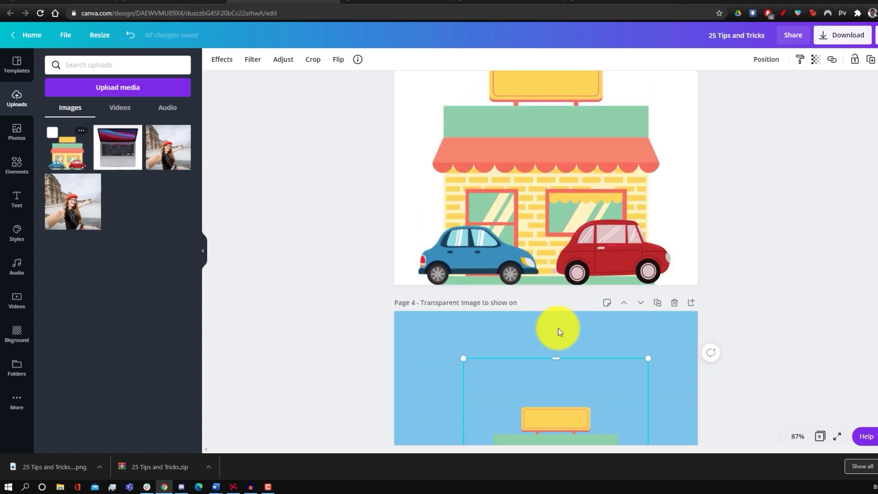
pyautogui.scroll(-10, 750, 268)
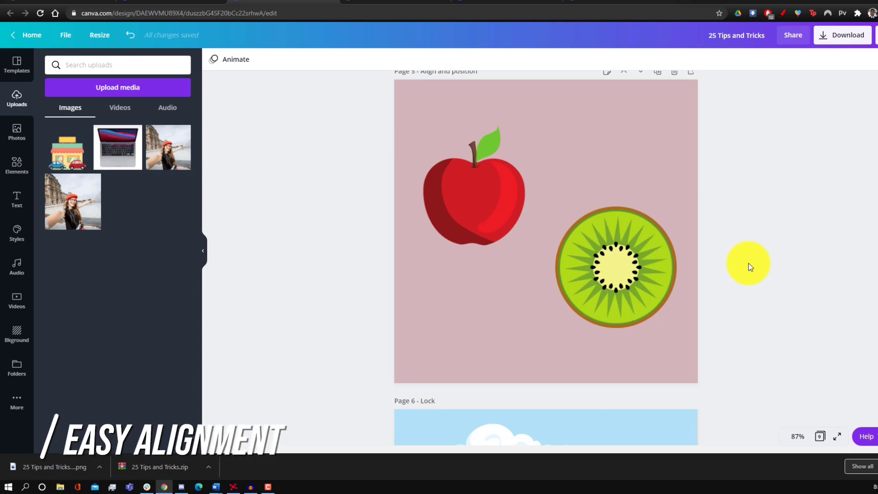
# Step: Try aligning the apple to the page top, bottom, centre and middle
pyautogui.click(476, 198)
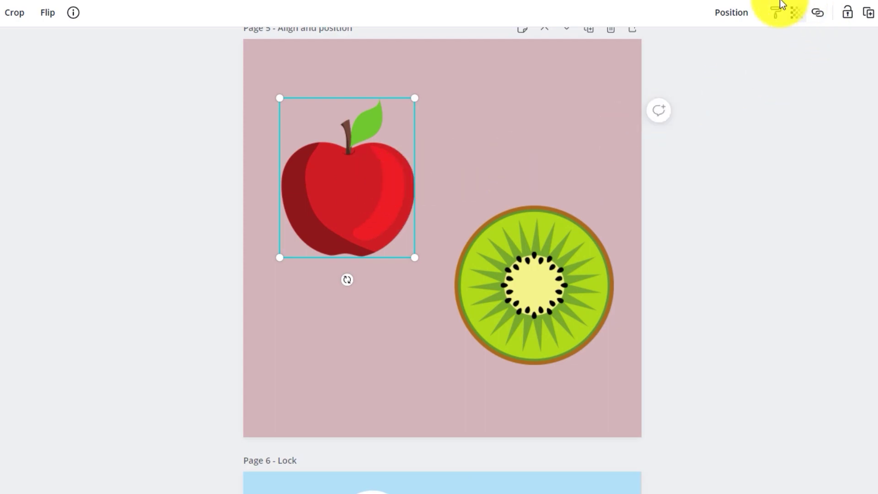
pyautogui.click(729, 14)
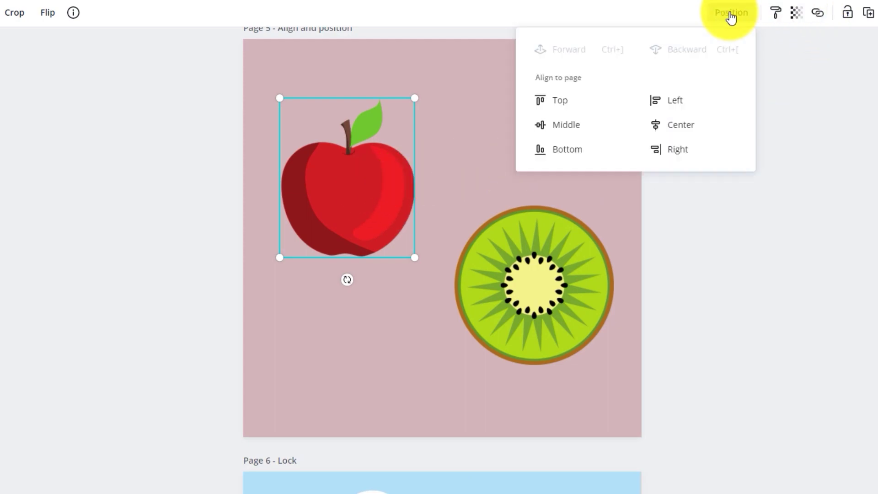
pyautogui.click(567, 105)
pyautogui.click(584, 154)
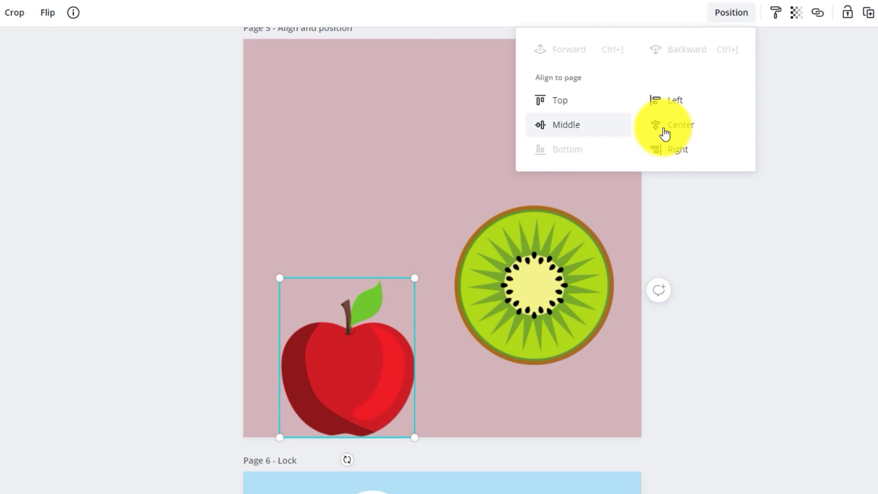
pyautogui.click(663, 129)
pyautogui.click(579, 130)
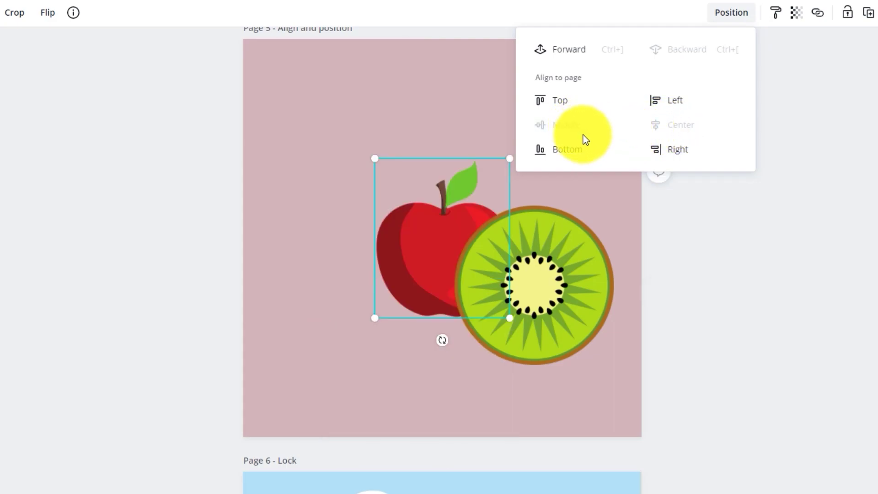
pyautogui.click(825, 233)
# Step: Move the apple off the kiwi and align both fruits on a shared middle, undoing the centre stack
pyautogui.moveTo(434, 245); pyautogui.dragTo(335, 197)
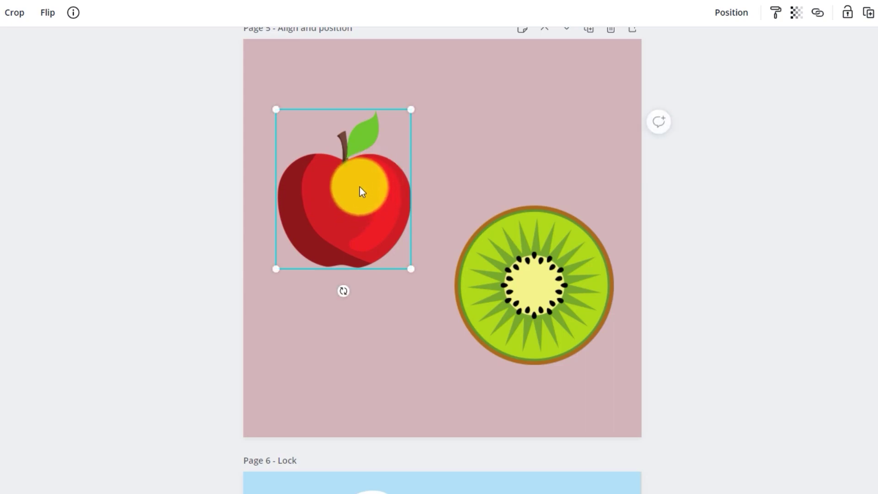
pyautogui.keyDown('shift'); pyautogui.click(550, 274); pyautogui.keyUp('shift')
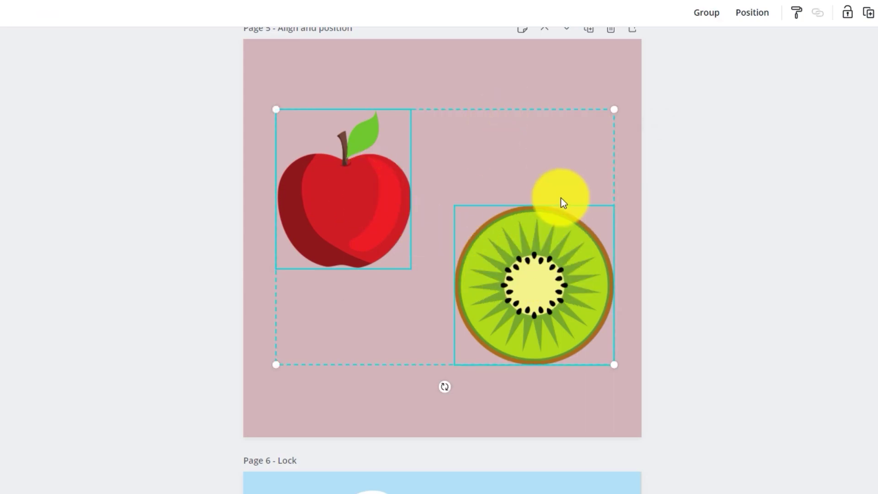
pyautogui.click(754, 14)
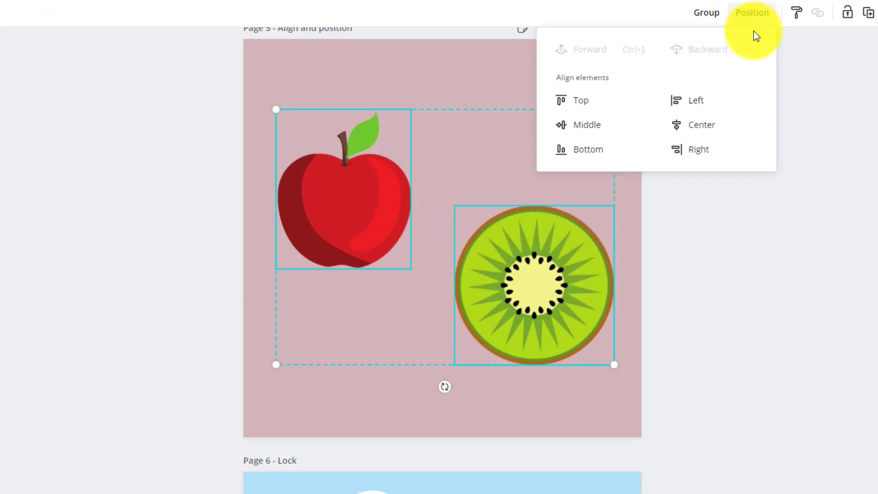
pyautogui.click(579, 130)
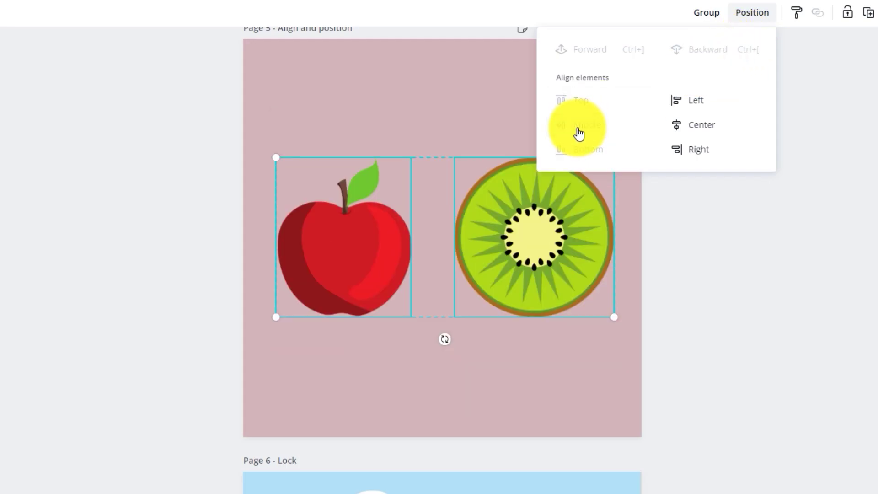
pyautogui.click(704, 127)
pyautogui.hotkey('ctrl', 'z')
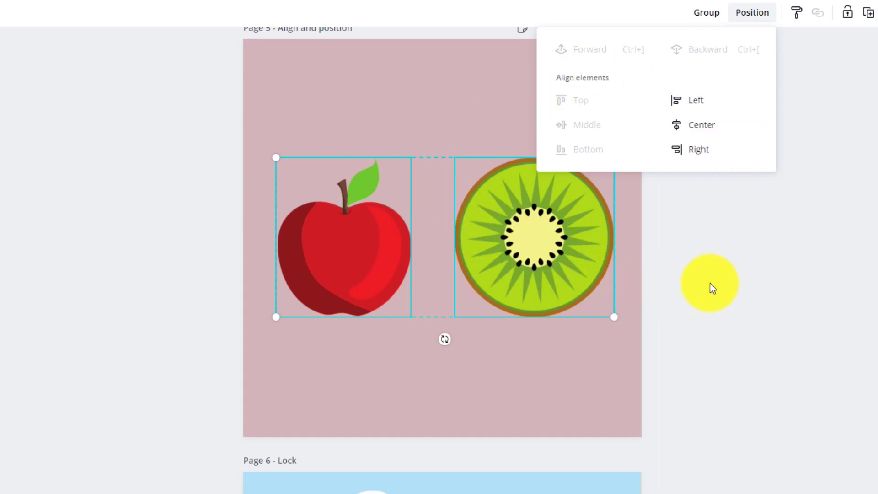
pyautogui.click(710, 284)
pyautogui.scroll(-5, 720, 223)
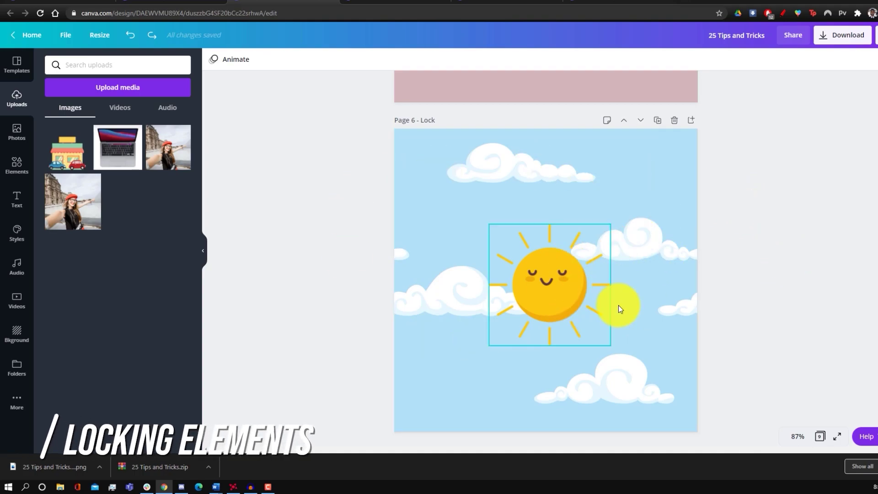
# Step: Nudge the sun, then undo the sky image moves so the sky fills Page 6
pyautogui.scroll(-2, 686, 199)
pyautogui.scroll(1, 573, 240)
pyautogui.moveTo(572, 237)
pyautogui.mouseDown()
pyautogui.moveTo(559, 220)
pyautogui.moveTo(575, 233)
pyautogui.mouseUp()
pyautogui.scroll(1, 715, 221)
pyautogui.scroll(-1, 773, 255)
pyautogui.moveTo(635, 134); pyautogui.dragTo(640, 223)
pyautogui.hotkey('ctrl', 'z')
pyautogui.hotkey('ctrl', 'z')
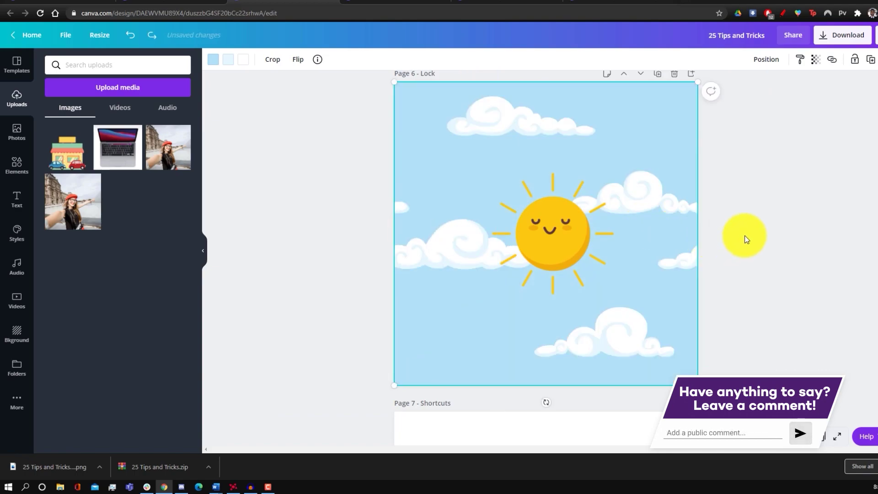
pyautogui.click(745, 238)
pyautogui.scroll(1, 747, 232)
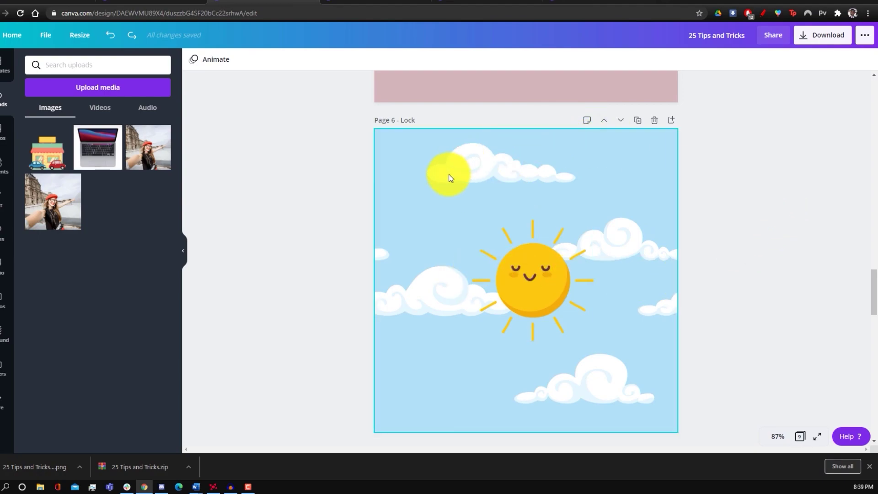
# Step: Lock Page 6's sky background image and box-select the sun graphic without it
pyautogui.click(451, 178)
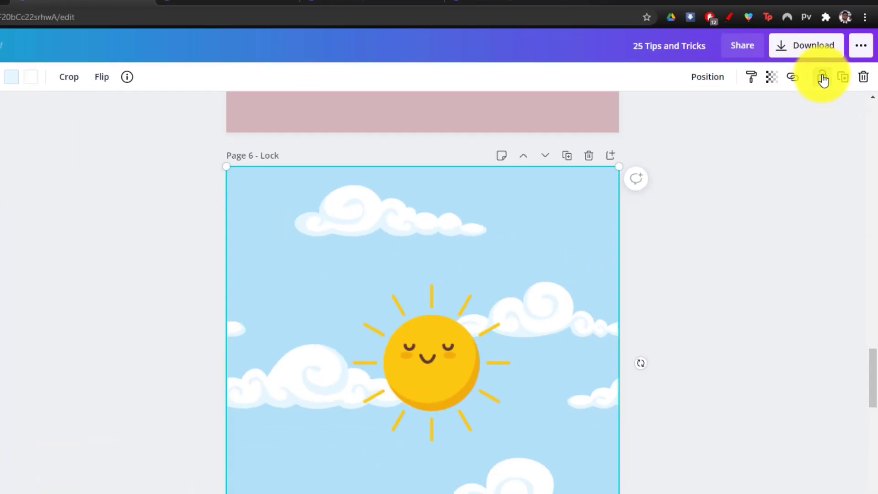
pyautogui.click(786, 127)
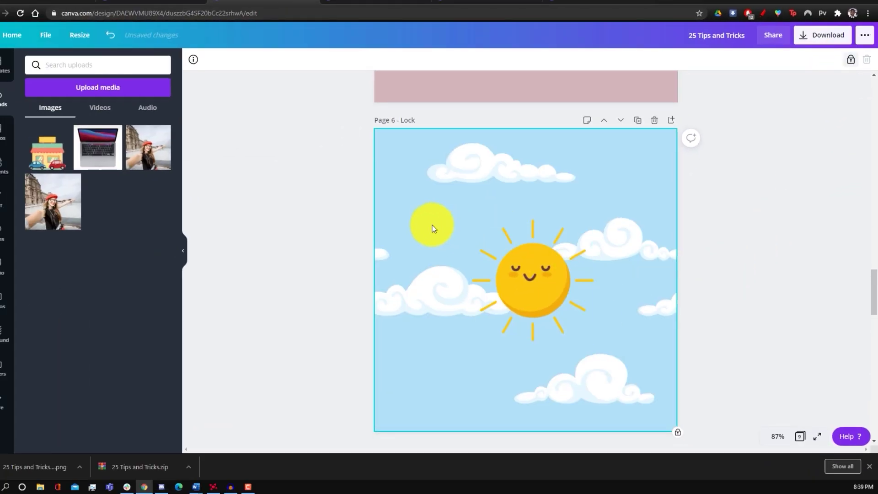
pyautogui.moveTo(427, 186); pyautogui.dragTo(555, 192)
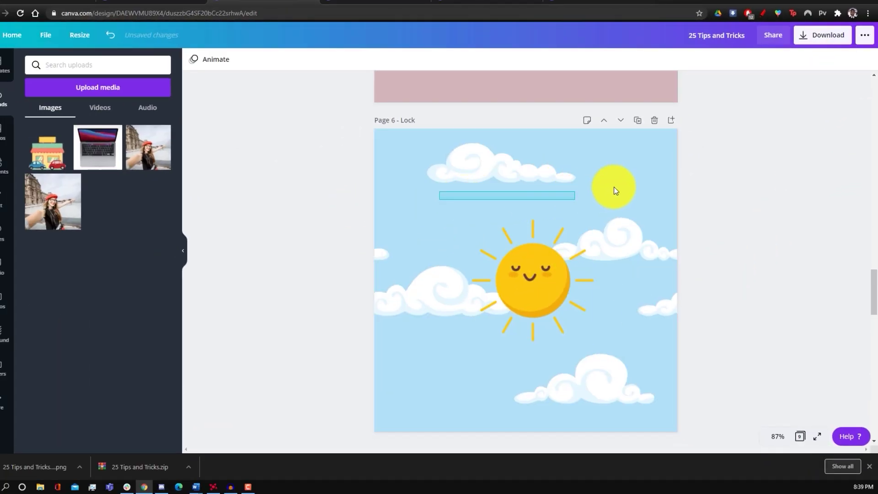
pyautogui.moveTo(421, 155); pyautogui.dragTo(530, 274)
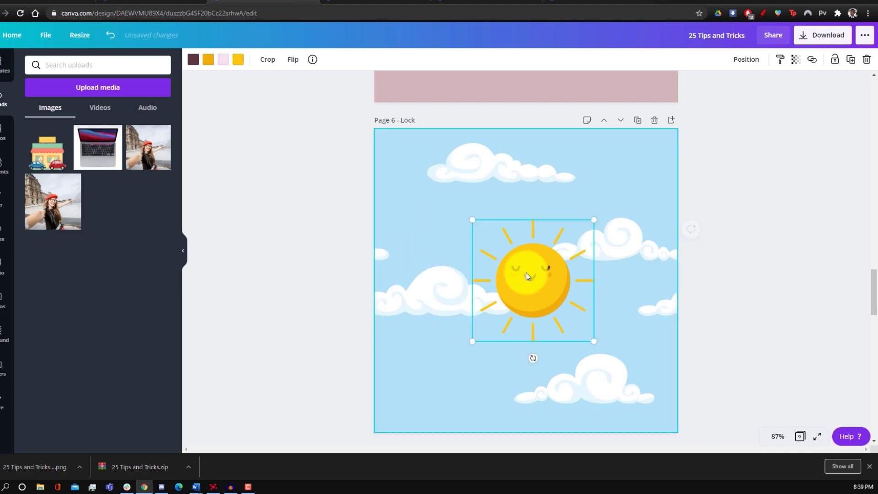
pyautogui.click(788, 211)
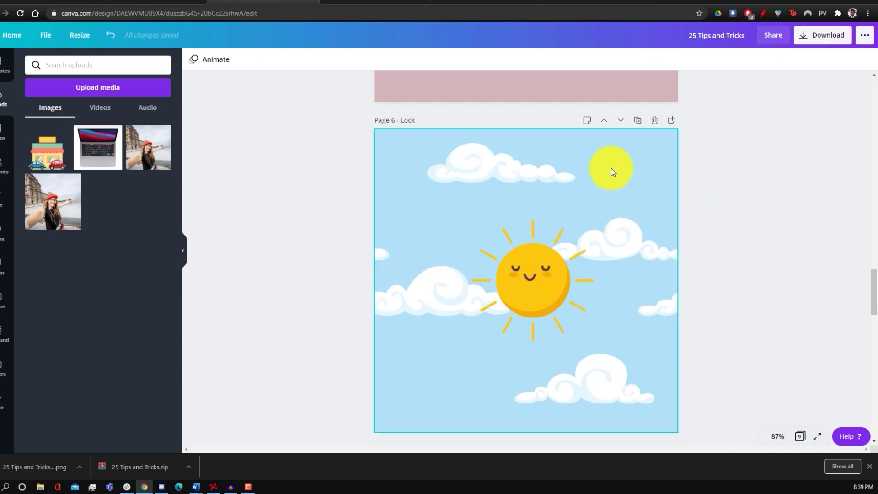
# Step: Unlock the Page 6 background and pull the sky image off the page edge
pyautogui.click(606, 171)
pyautogui.click(848, 66)
pyautogui.click(750, 221)
pyautogui.click(668, 198)
pyautogui.moveTo(668, 198); pyautogui.dragTo(591, 179)
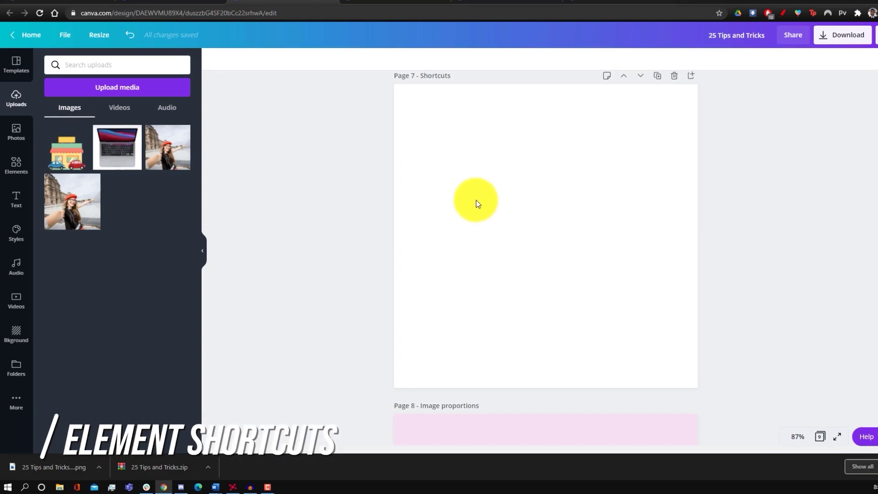
# Step: Add a paragraph text box with T, then a horizontal line with L moved near the page top
pyautogui.click(476, 199)
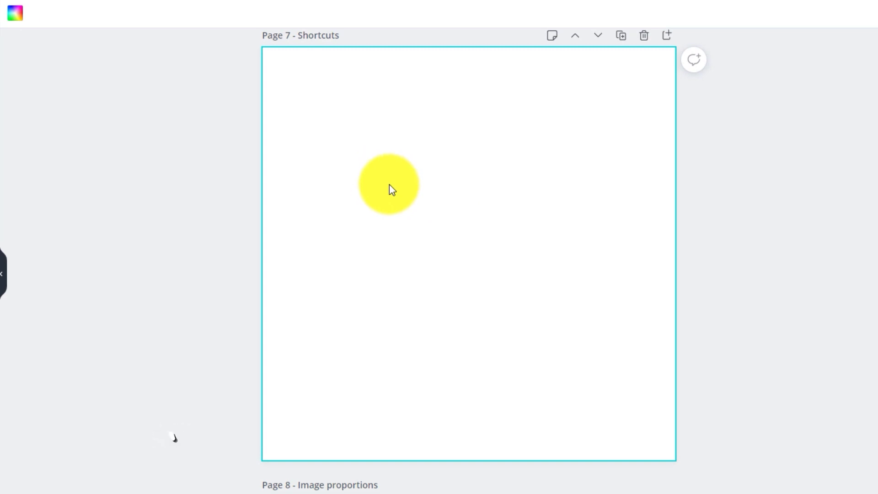
pyautogui.press('t')
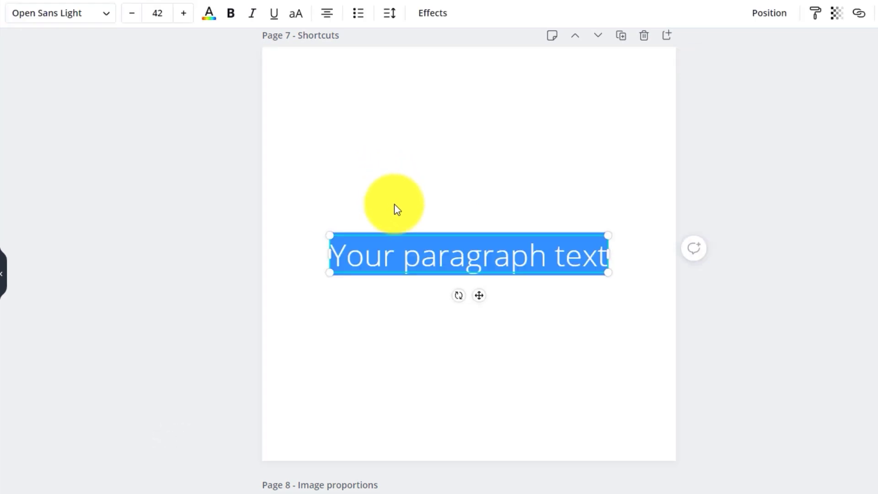
pyautogui.click(423, 255)
pyautogui.moveTo(346, 255); pyautogui.dragTo(574, 363)
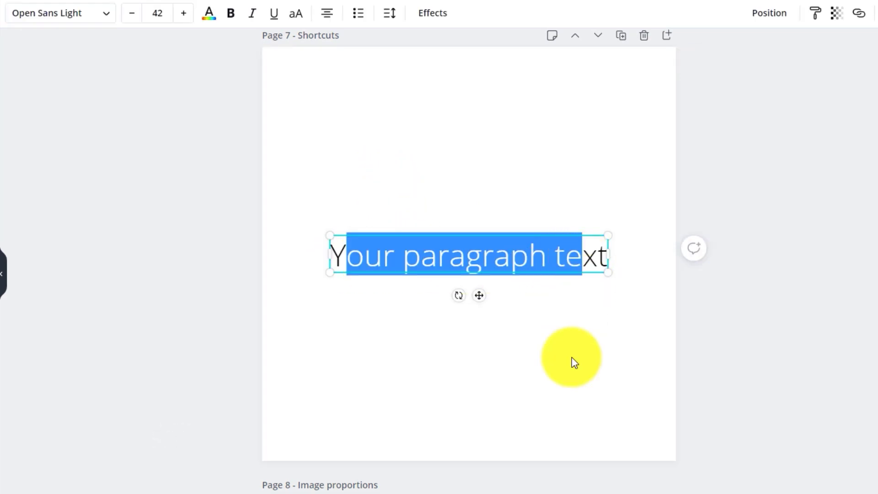
pyautogui.click(553, 353)
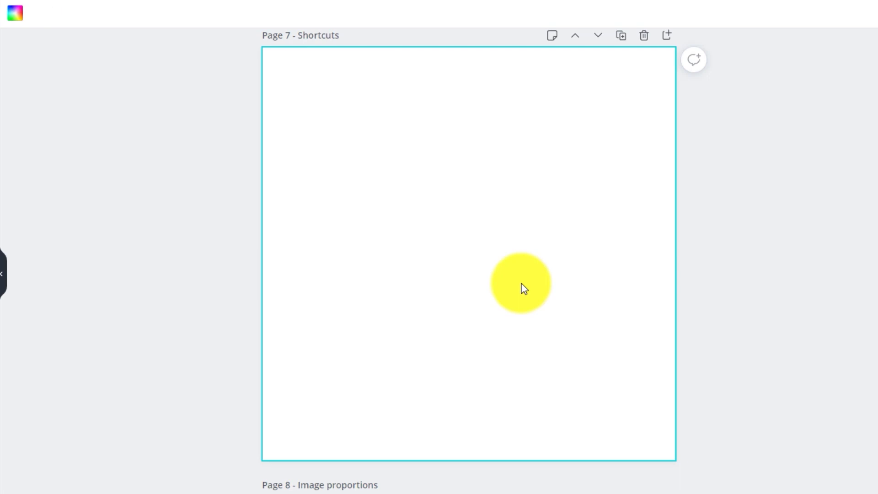
pyautogui.press('l')
pyautogui.moveTo(511, 253); pyautogui.dragTo(510, 158)
pyautogui.click(513, 212)
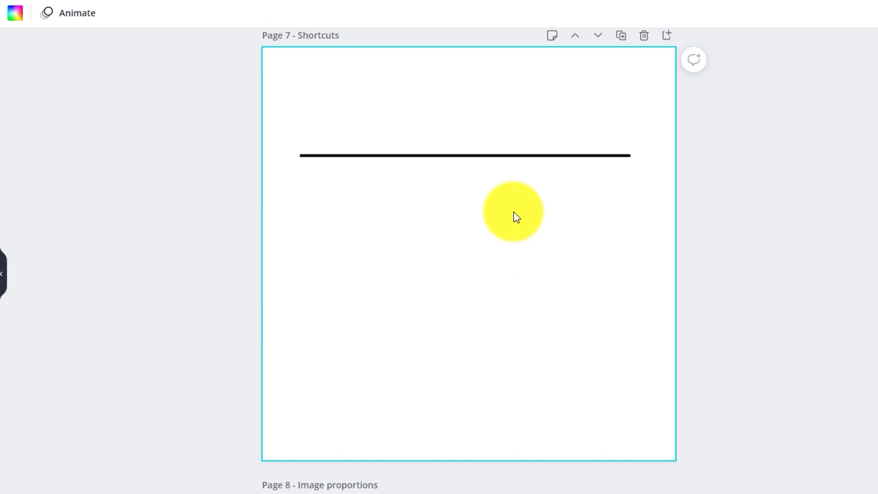
# Step: Add a blue square about 325 by 316 and a 254 by 254 circle beside it below the line
pyautogui.press('r')
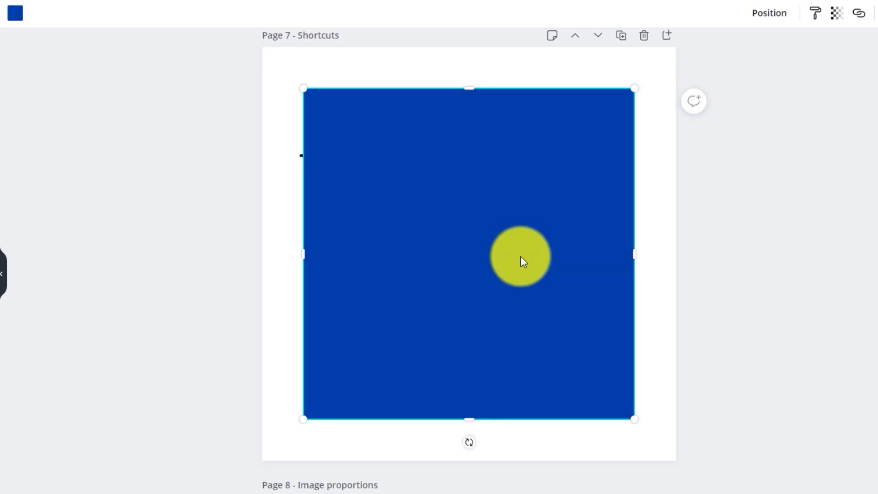
pyautogui.moveTo(302, 87); pyautogui.dragTo(459, 250)
pyautogui.moveTo(551, 315); pyautogui.dragTo(395, 247)
pyautogui.click(577, 269)
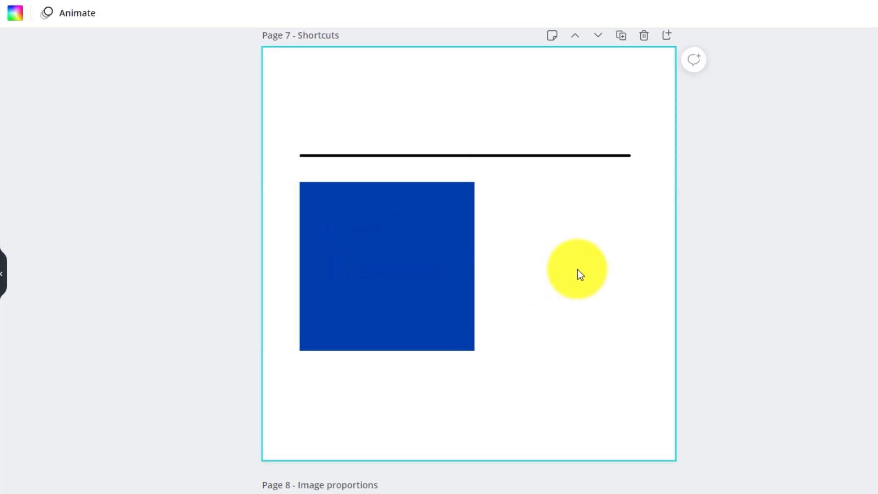
pyautogui.press('c')
pyautogui.moveTo(355, 366); pyautogui.dragTo(443, 279)
pyautogui.moveTo(536, 148); pyautogui.dragTo(581, 157)
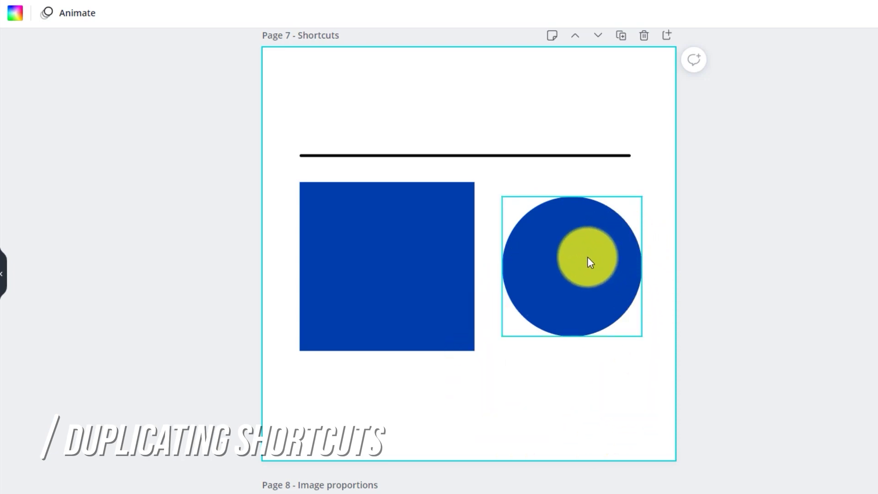
# Step: Duplicate the circle and undo it, then group the line, square and circle and move the group up
pyautogui.click(588, 257)
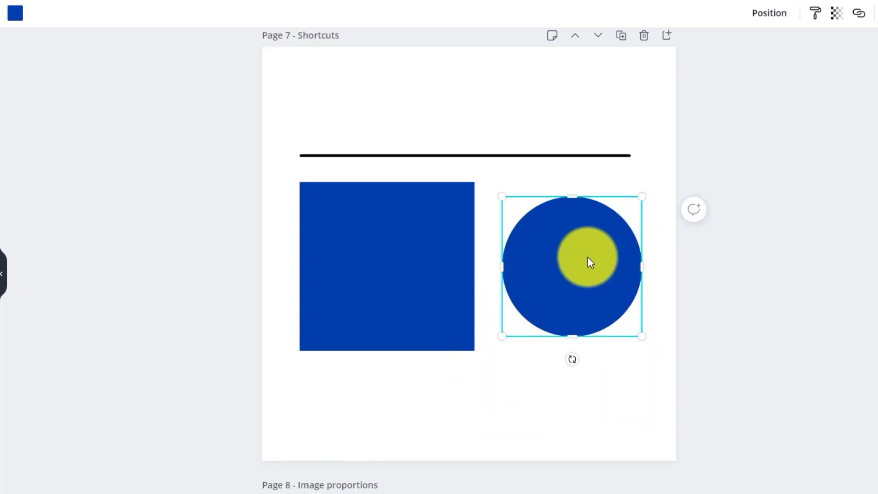
pyautogui.moveTo(590, 262); pyautogui.dragTo(622, 151)
pyautogui.hotkey('ctrl', 'z')
pyautogui.hotkey('ctrl', 'z')
pyautogui.hotkey('ctrl', 'z')
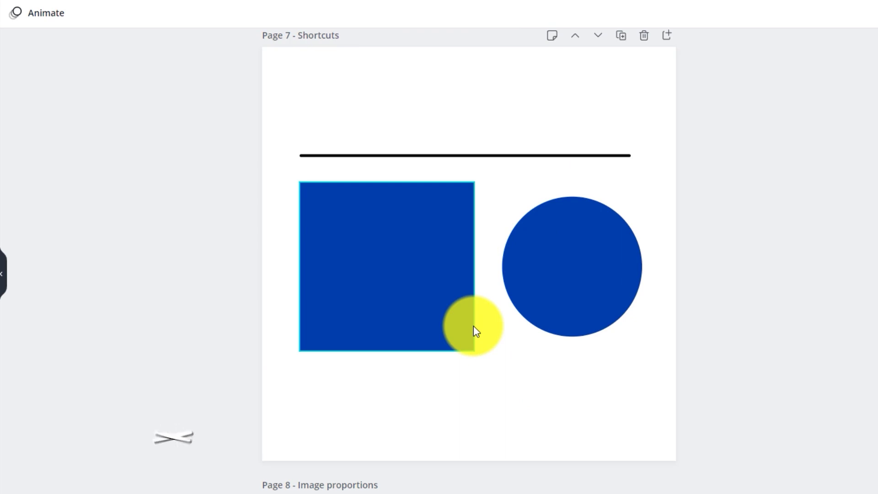
pyautogui.hotkey('ctrl', 'a')
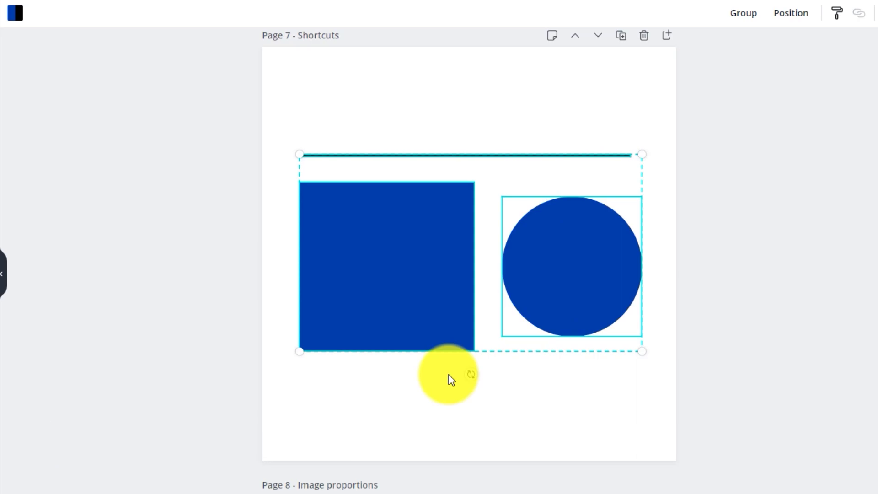
pyautogui.hotkey('ctrl', 'g')
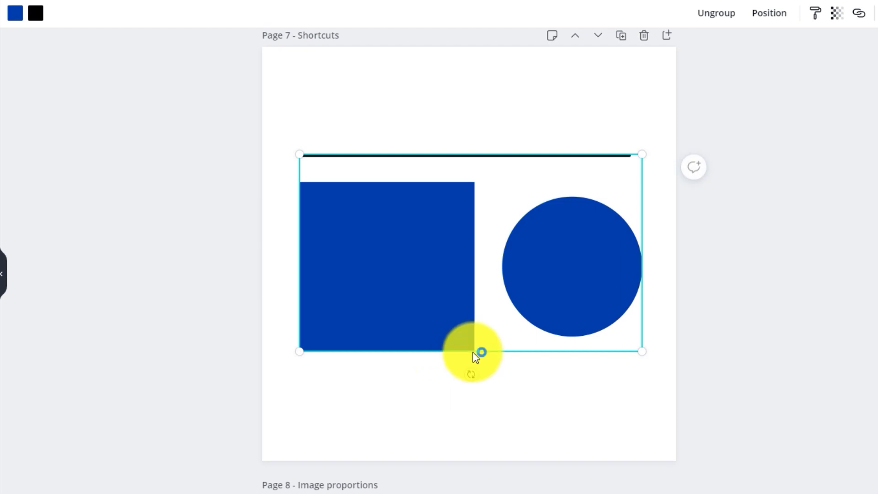
pyautogui.moveTo(583, 257); pyautogui.dragTo(580, 237)
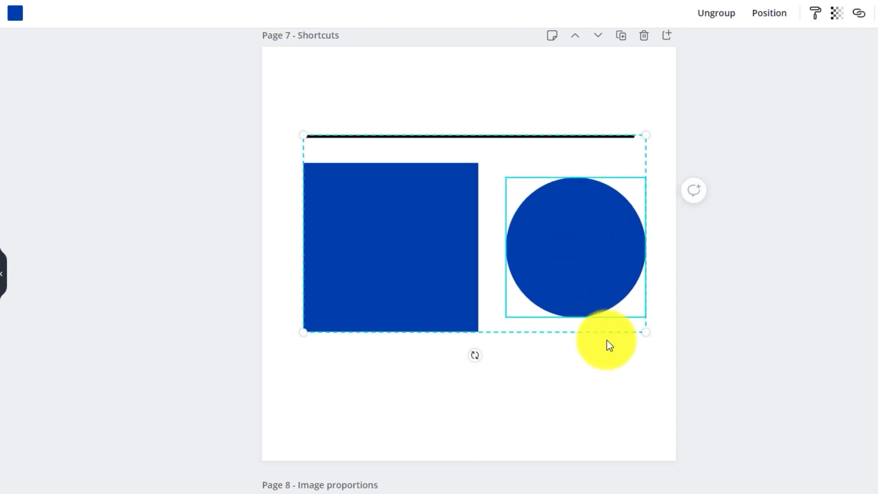
pyautogui.click(611, 379)
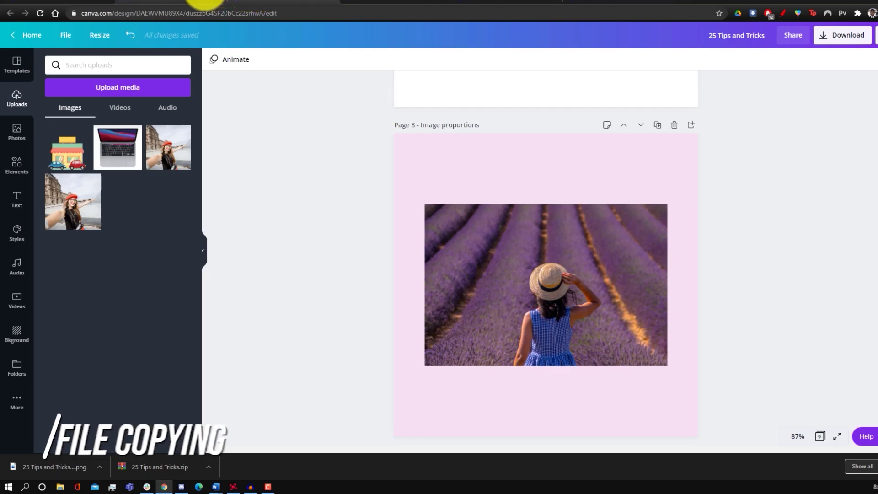
# Step: Make a copy of the Ziovo instagram design from All your designs, then return to the editor
pyautogui.click(224, 6)
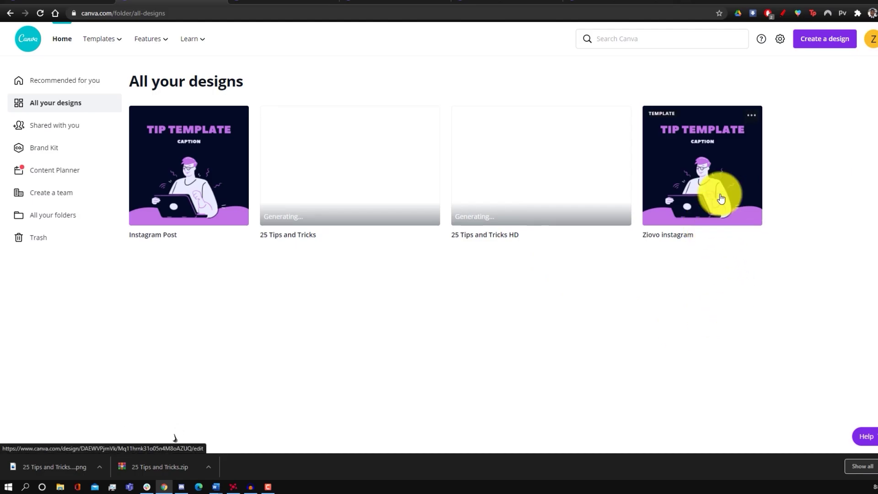
pyautogui.click(751, 115)
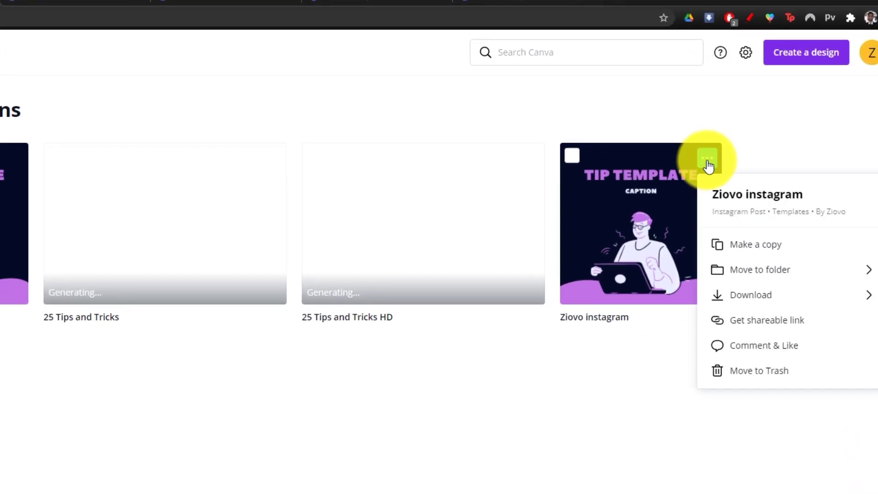
pyautogui.click(755, 244)
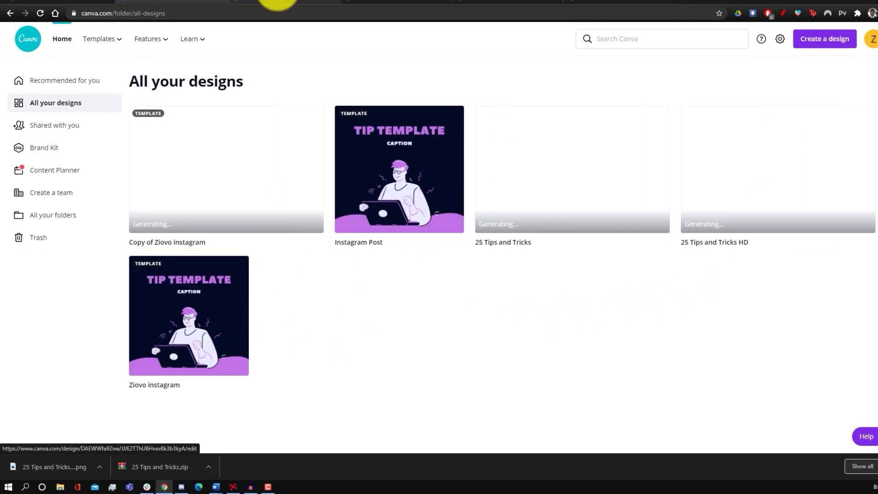
pyautogui.click(277, 3)
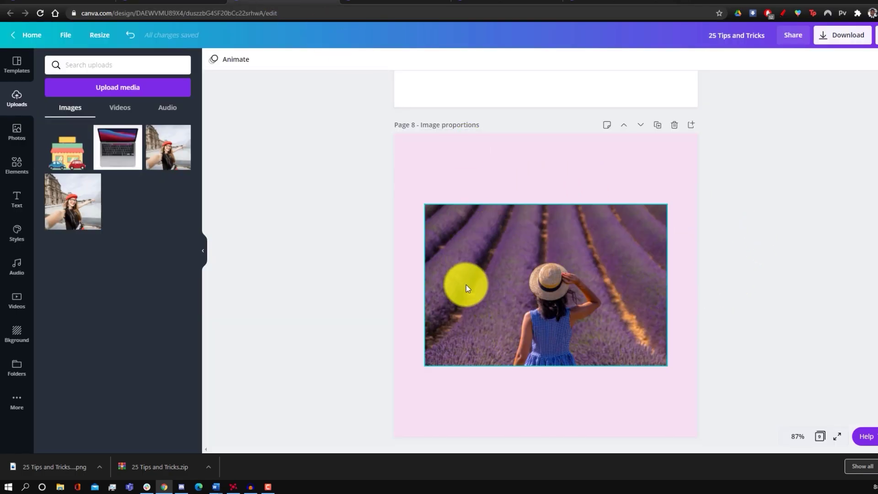
# Step: Duplicate page 8 to create a new page 9
pyautogui.scroll(-3, 691, 336)
pyautogui.scroll(3, 691, 336)
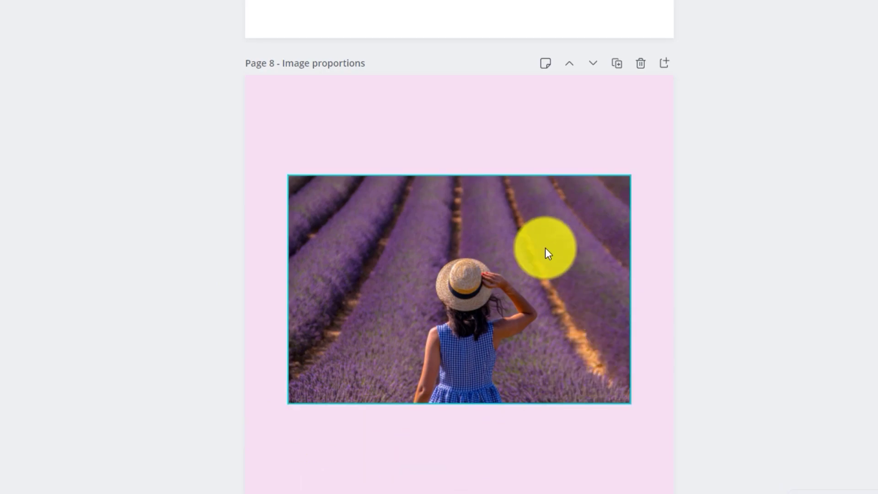
pyautogui.scroll(-2, 288, 432)
pyautogui.scroll(2, 572, 80)
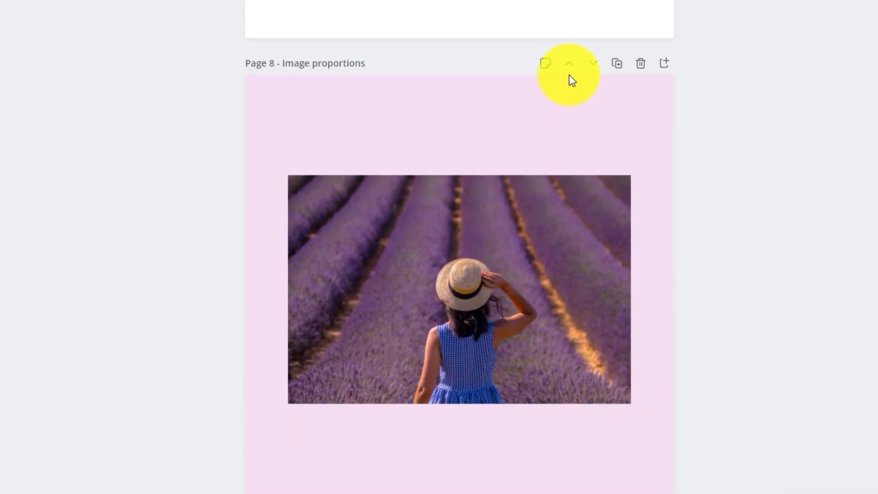
pyautogui.click(617, 68)
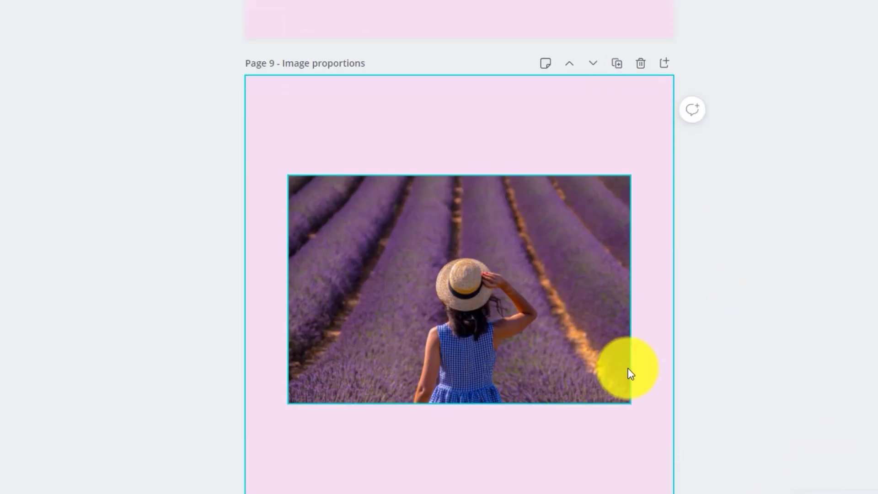
# Step: Upload the CAR image from the Downloads folder to Canva's uploads
pyautogui.scroll(9, 629, 370)
pyautogui.scroll(-9, 467, 256)
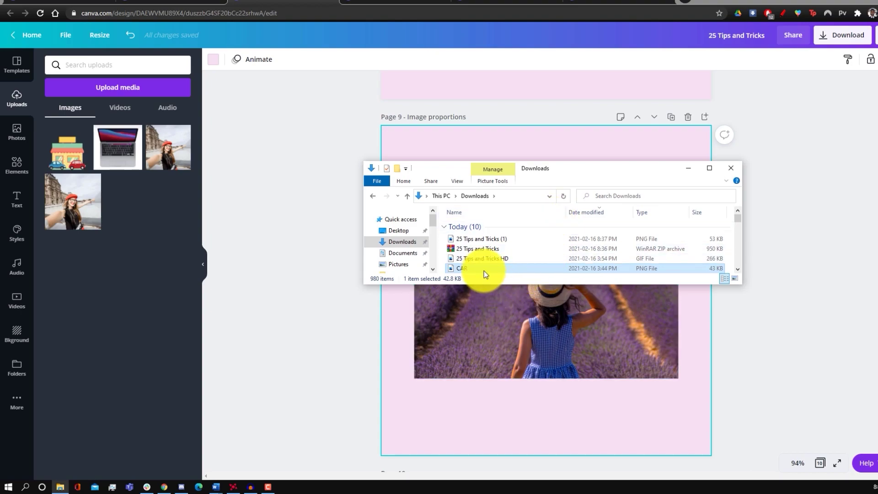
pyautogui.moveTo(497, 268); pyautogui.dragTo(109, 295)
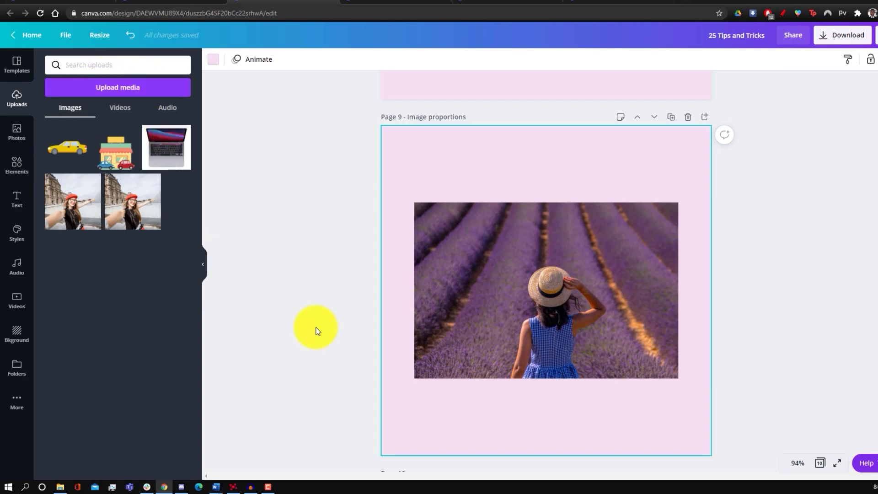
pyautogui.hotkey('ctrl', 'z')
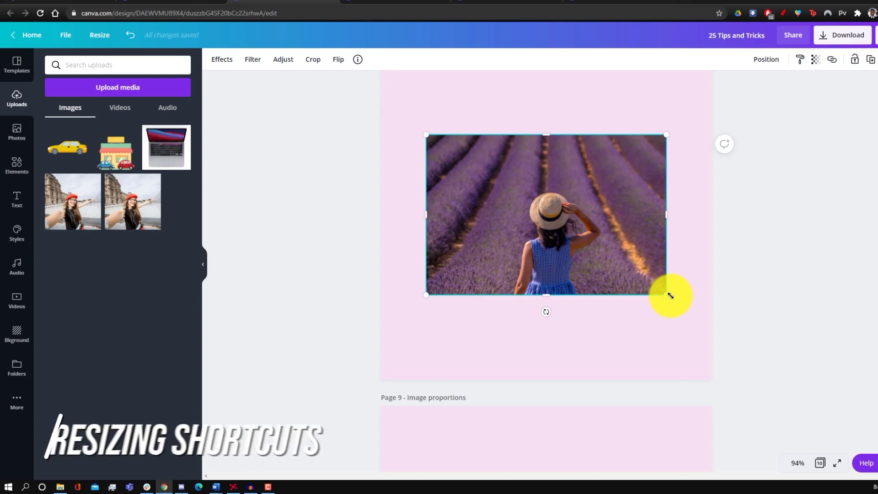
# Step: Resize the lavender photo proportionally to about 364 by 243, then shrink it a bit further
pyautogui.moveTo(658, 285); pyautogui.dragTo(619, 286)
pyautogui.hotkey('ctrl', 'z')
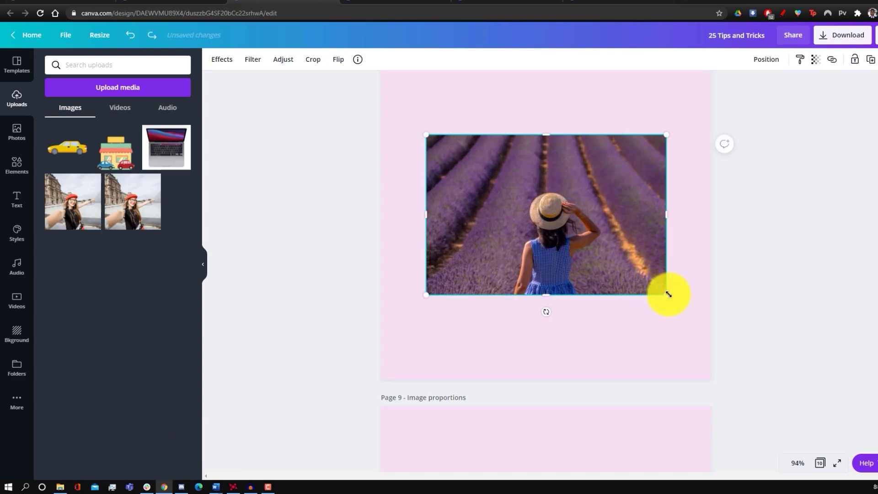
pyautogui.moveTo(668, 295); pyautogui.dragTo(640, 279)
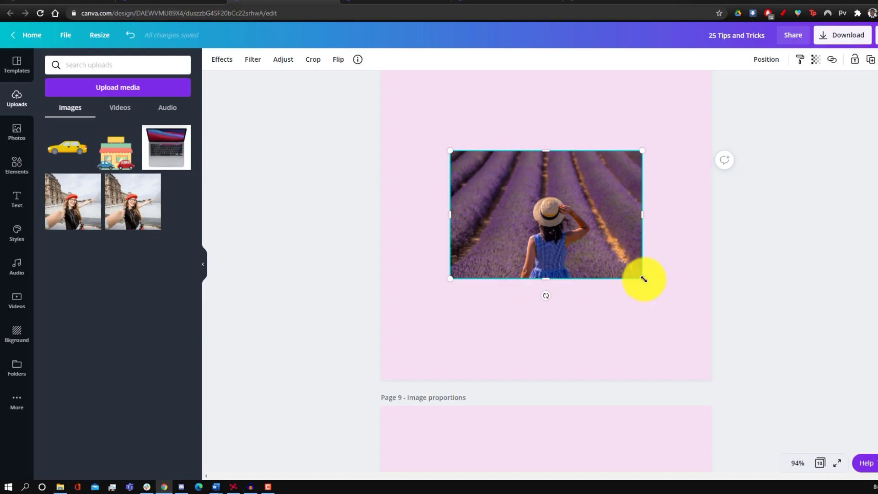
pyautogui.moveTo(642, 278)
pyautogui.mouseDown()
pyautogui.moveTo(594, 274)
pyautogui.moveTo(535, 298)
pyautogui.moveTo(570, 308)
pyautogui.moveTo(647, 303)
pyautogui.moveTo(660, 286)
pyautogui.moveTo(650, 223)
pyautogui.moveTo(644, 285)
pyautogui.moveTo(652, 294)
pyautogui.moveTo(639, 290)
pyautogui.moveTo(646, 280)
pyautogui.mouseUp()
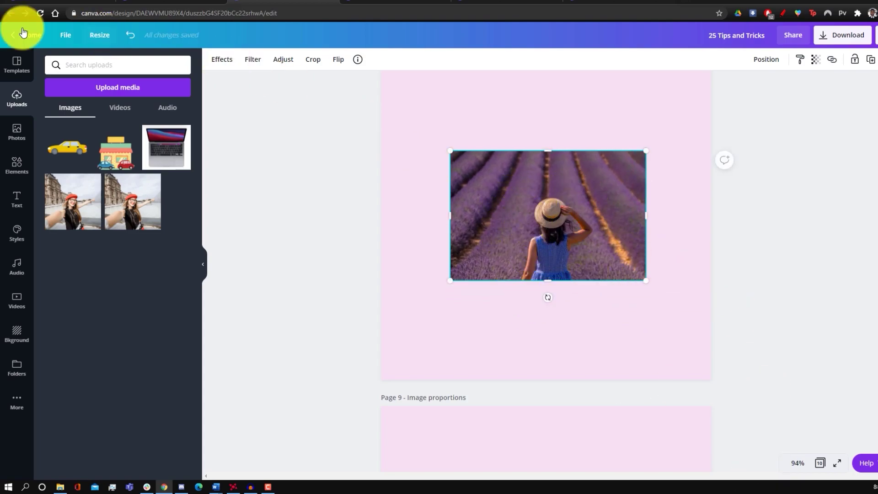
pyautogui.click(92, 38)
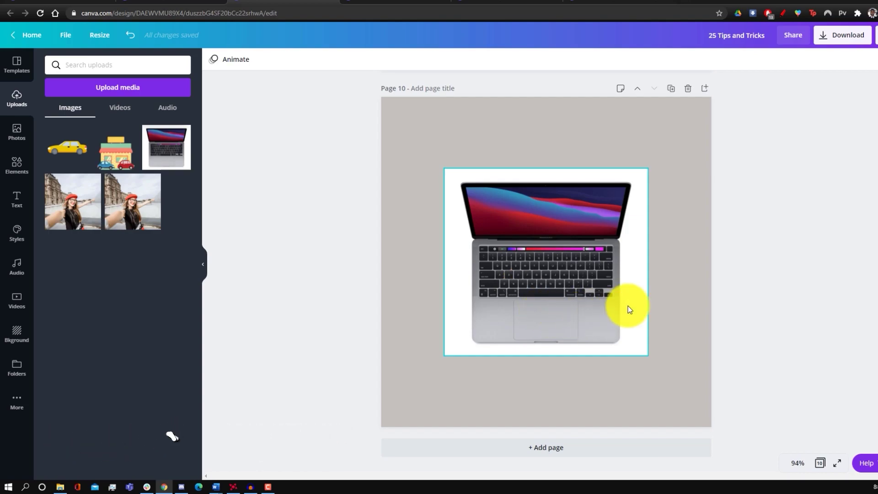
# Step: Apply Background Remover to the page 10 laptop photo, leaving it on the grey page
pyautogui.click(560, 252)
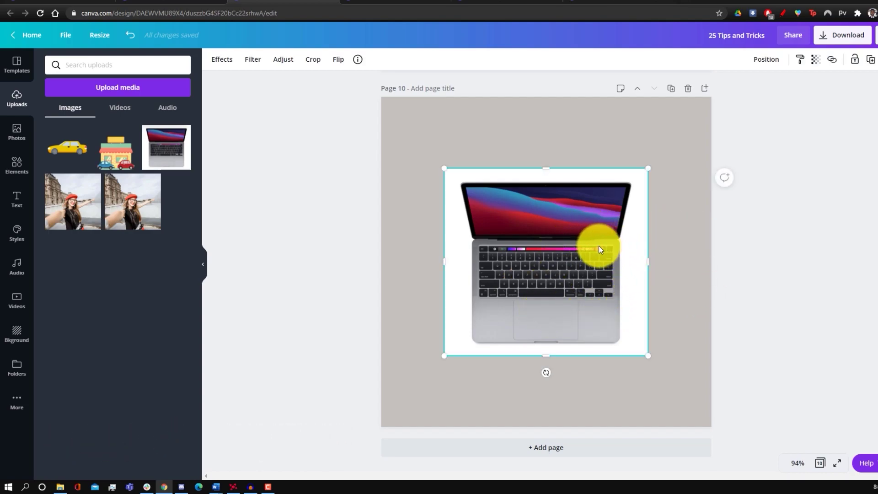
pyautogui.click(222, 60)
pyautogui.click(105, 106)
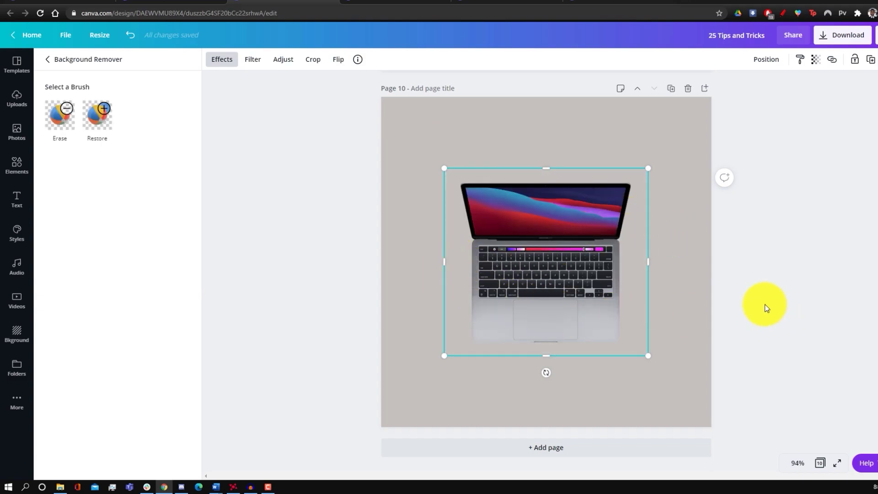
pyautogui.click(613, 270)
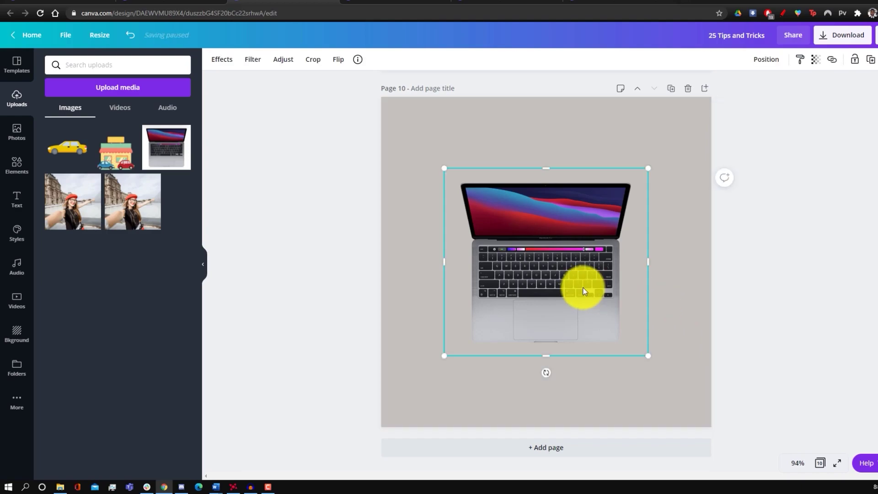
pyautogui.click(696, 318)
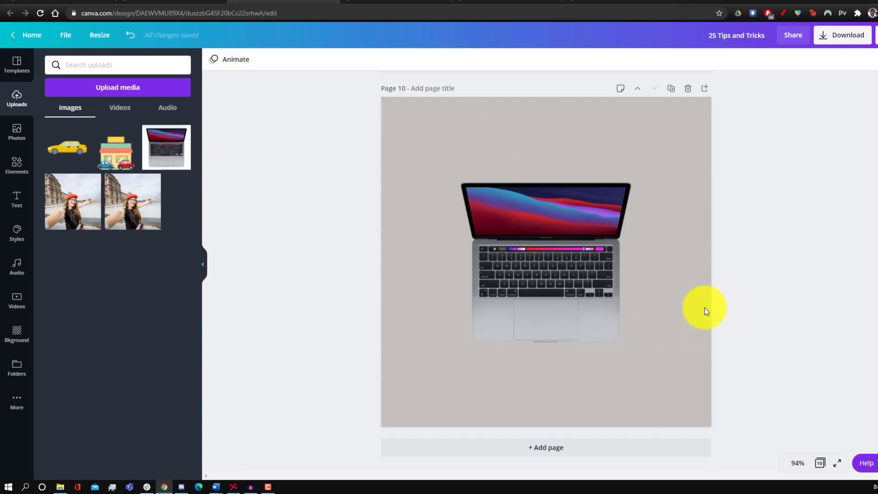
# Step: Create a Facebook Ad (1200 × 628 px) copy of the design and review the new copy
pyautogui.click(99, 36)
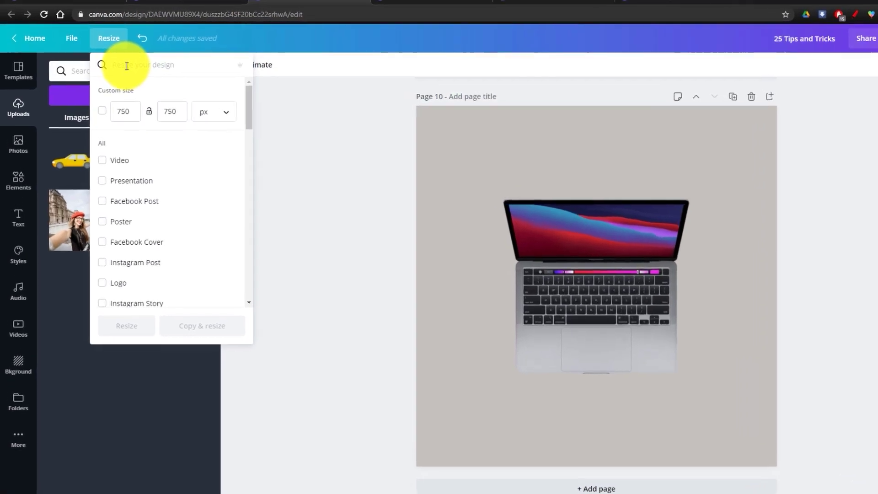
pyautogui.write('facebo')
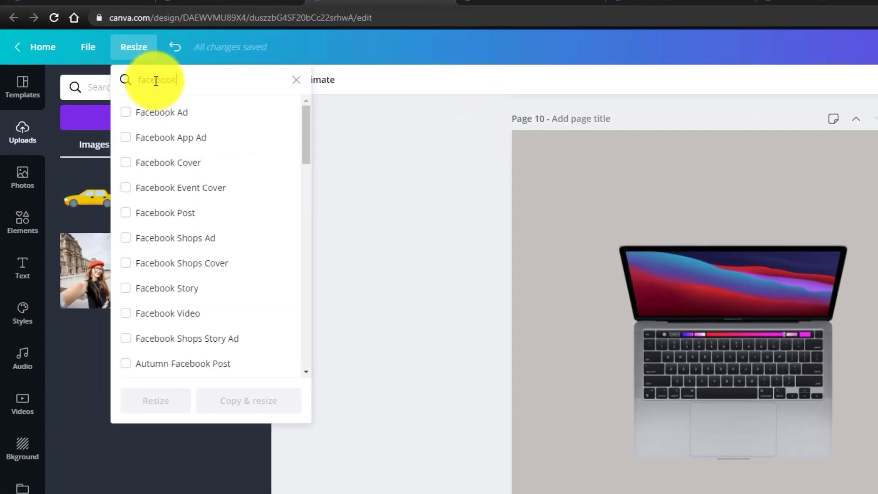
pyautogui.write('ok')
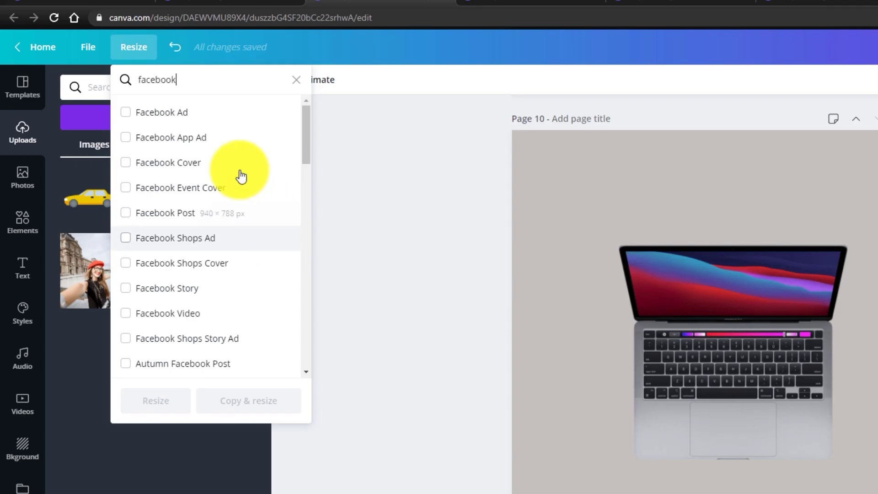
pyautogui.click(183, 113)
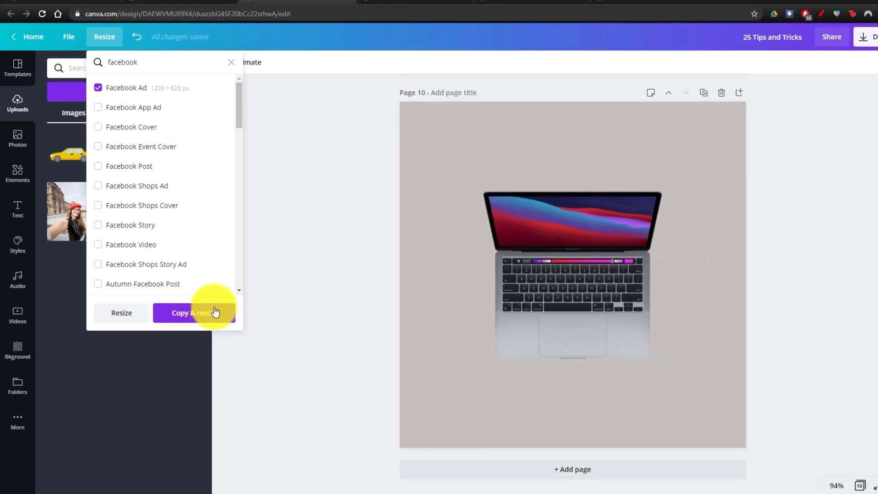
pyautogui.click(241, 390)
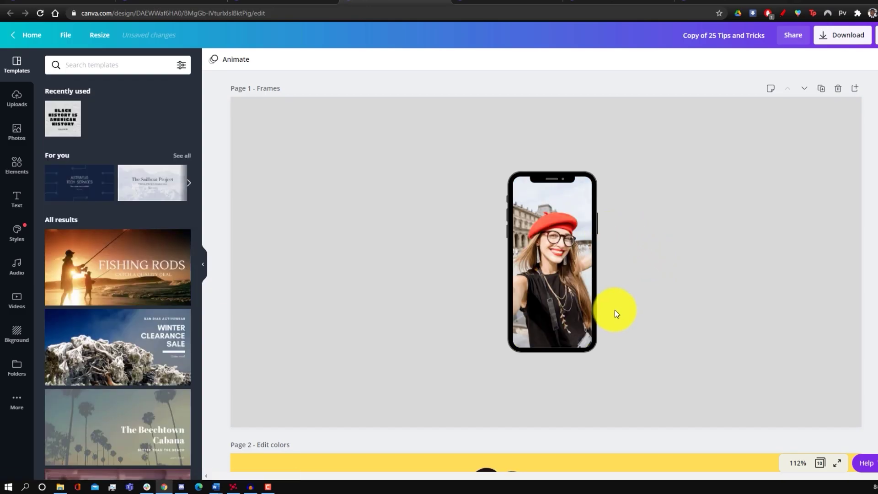
pyautogui.scroll(-10, 609, 296)
pyautogui.scroll(10, 609, 295)
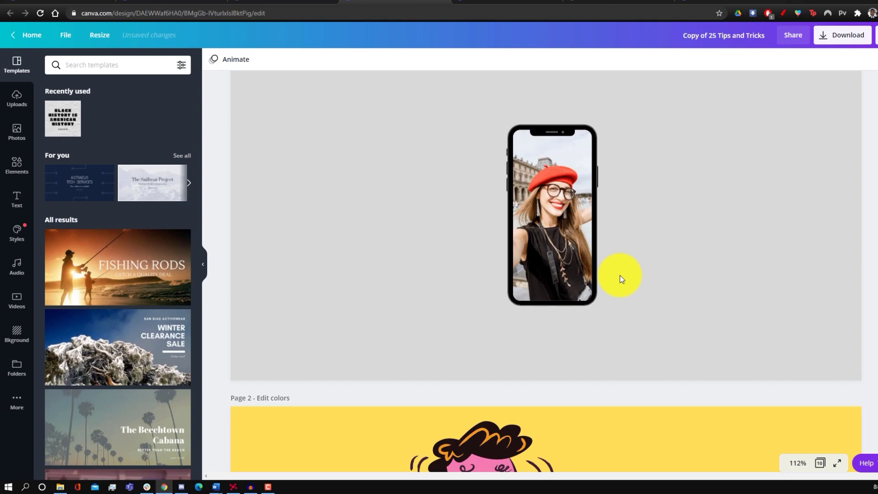
pyautogui.scroll(-10, 632, 372)
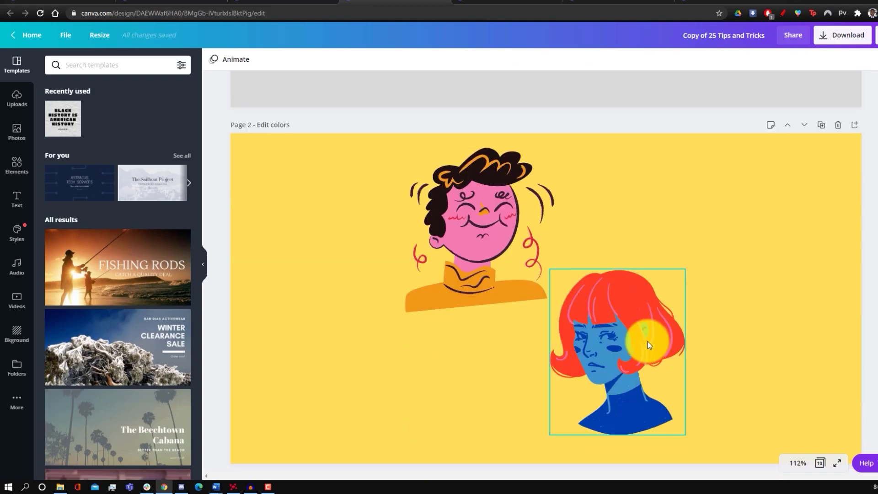
pyautogui.scroll(10, 651, 359)
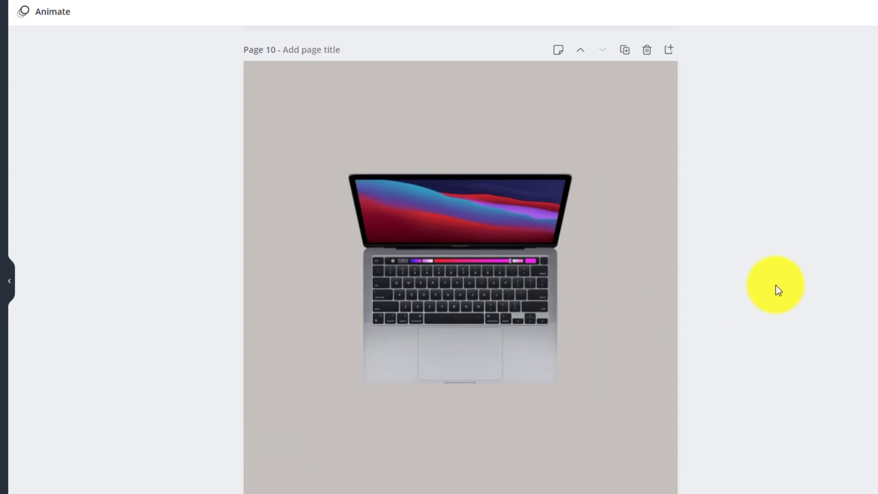
# Step: Post the comment 'Add a drop shadow' on the selected laptop, then resolve it
pyautogui.click(444, 273)
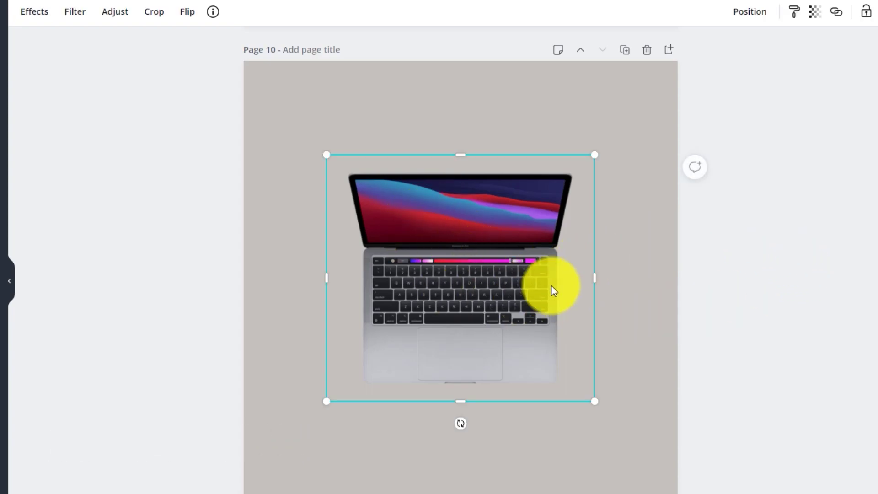
pyautogui.click(702, 173)
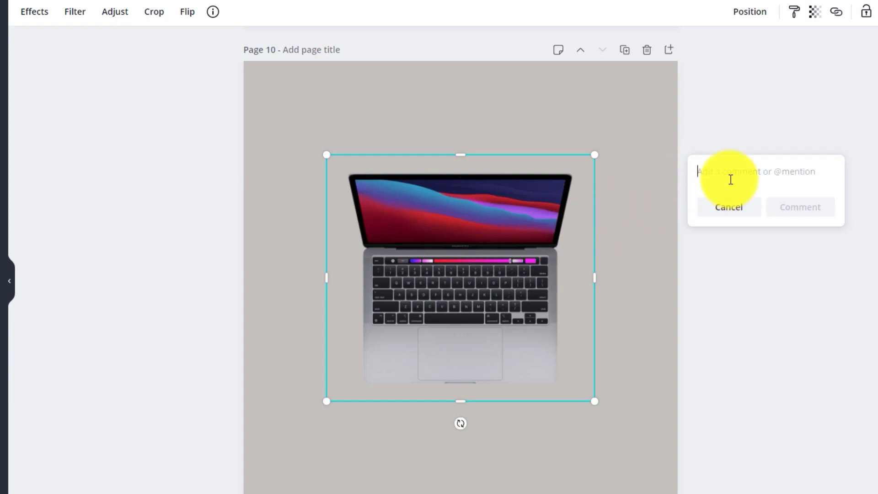
pyautogui.write('Add a d')
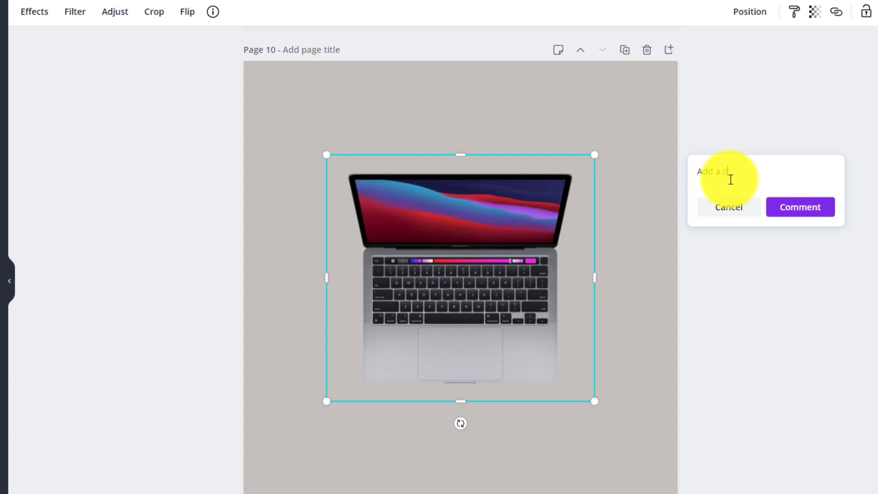
pyautogui.write('rop shadow')
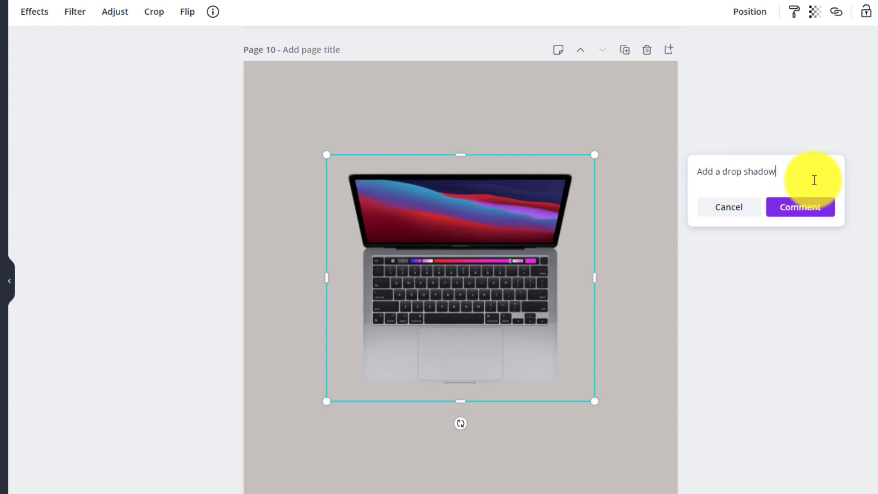
pyautogui.click(795, 209)
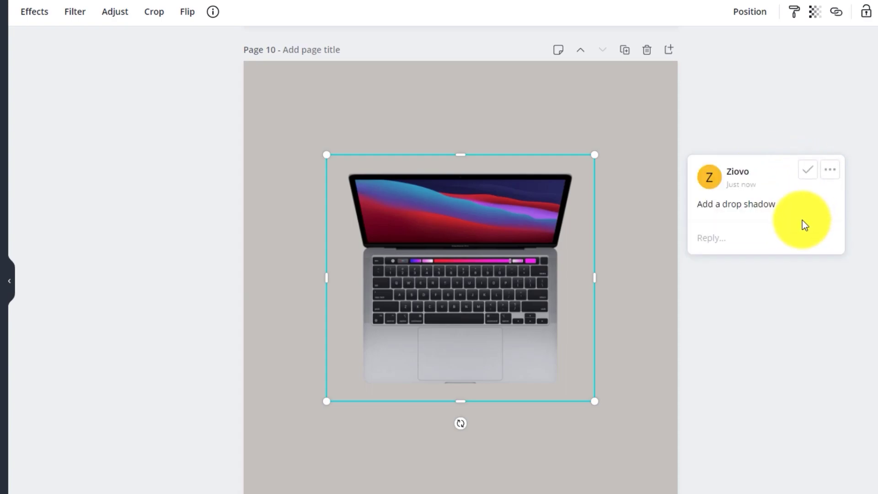
pyautogui.click(803, 172)
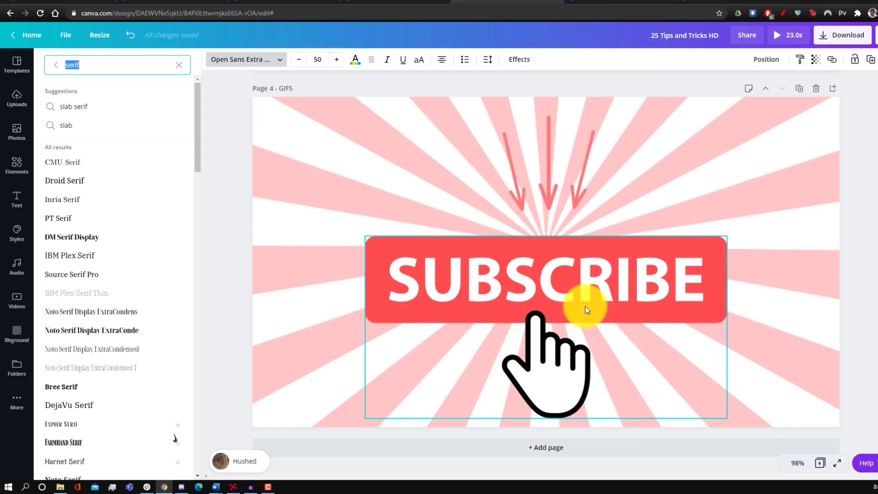
# Step: Inspect the arrows GIF and SUBSCRIBE group on page 4 and the elements library
pyautogui.click(774, 202)
pyautogui.click(586, 219)
pyautogui.click(471, 276)
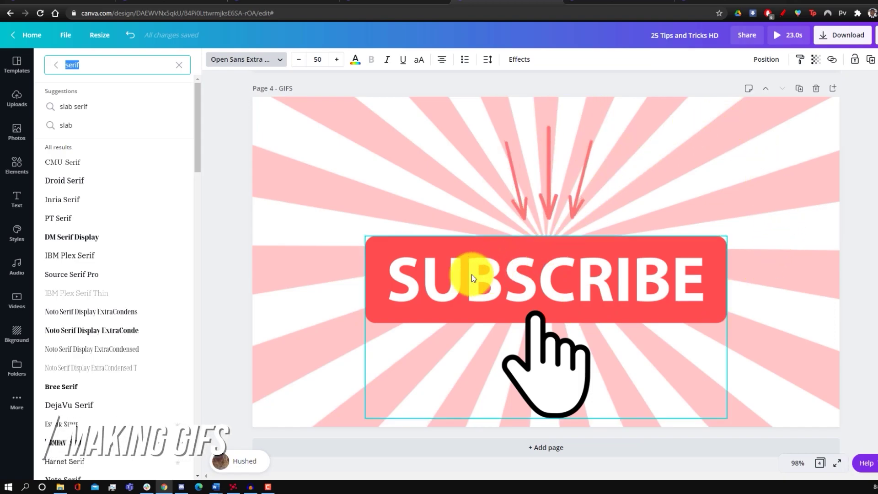
pyautogui.click(488, 179)
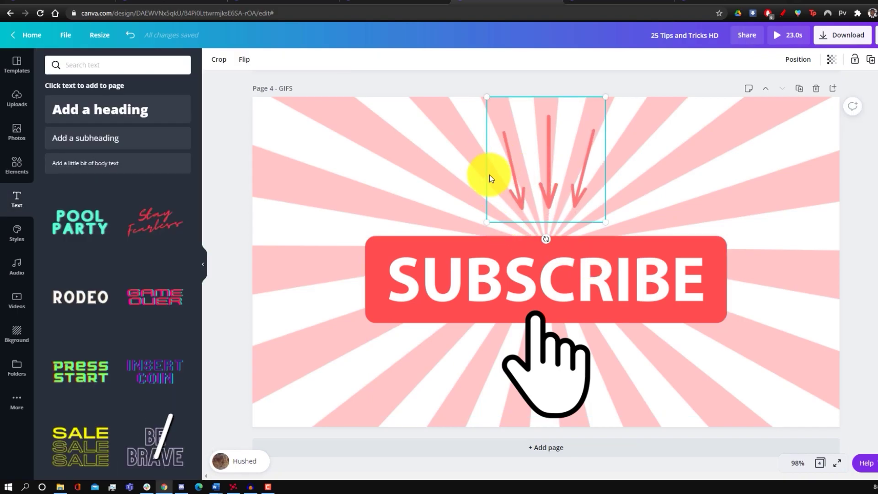
pyautogui.click(16, 164)
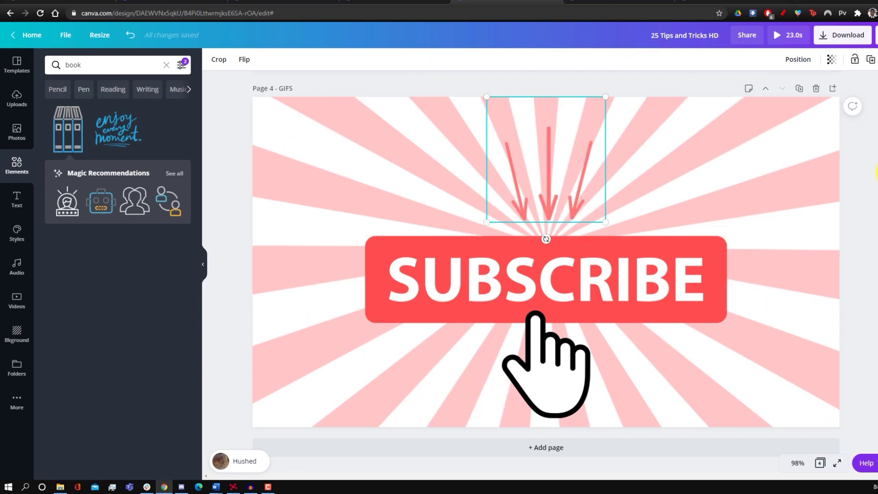
pyautogui.click(860, 135)
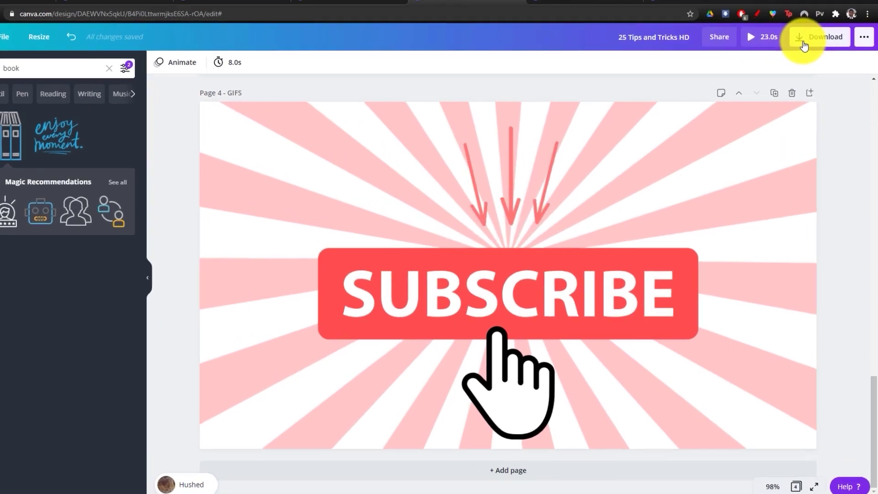
# Step: Download only Page 4 – GIFS with the file type set to GIF
pyautogui.click(801, 39)
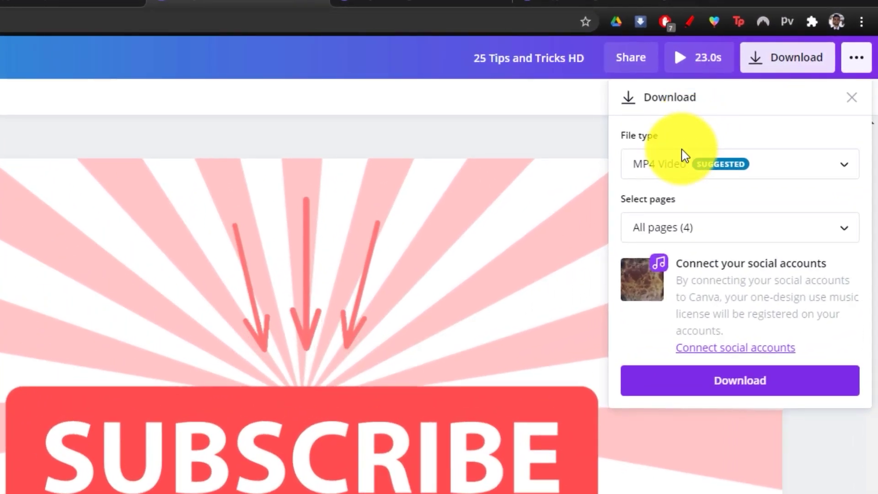
pyautogui.click(650, 164)
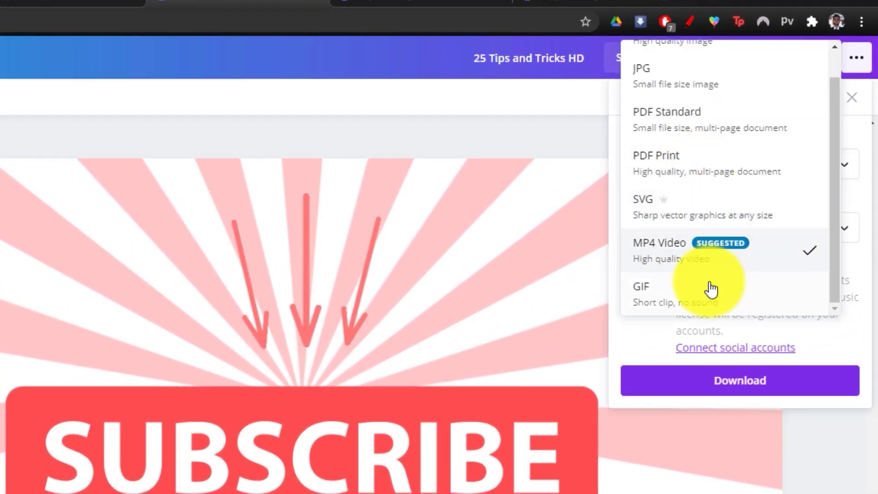
pyautogui.click(667, 297)
pyautogui.click(738, 232)
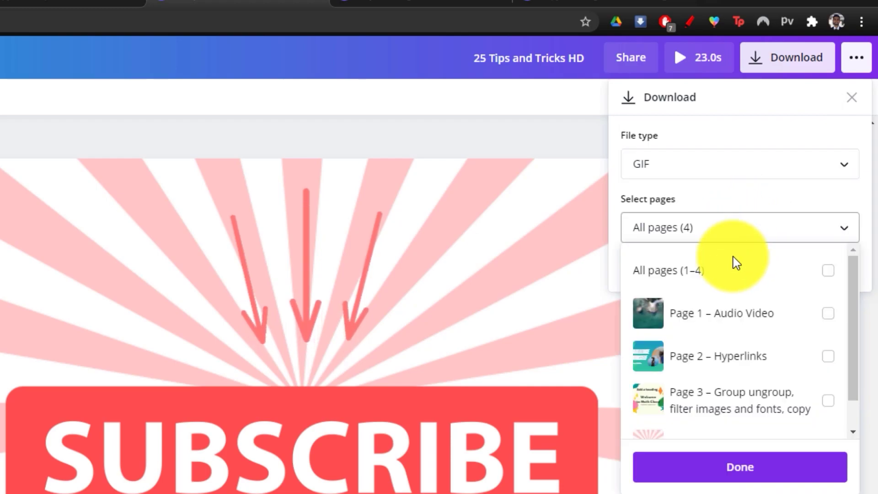
pyautogui.scroll(-1, 778, 384)
pyautogui.click(828, 412)
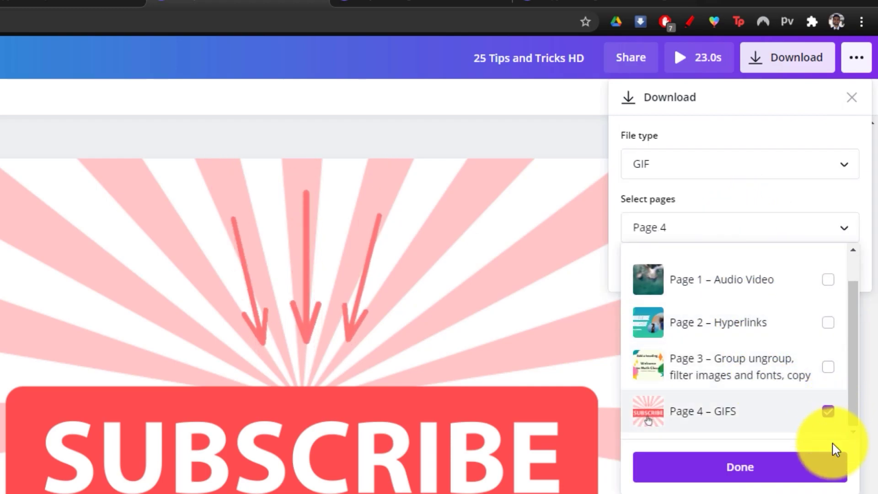
pyautogui.click(775, 476)
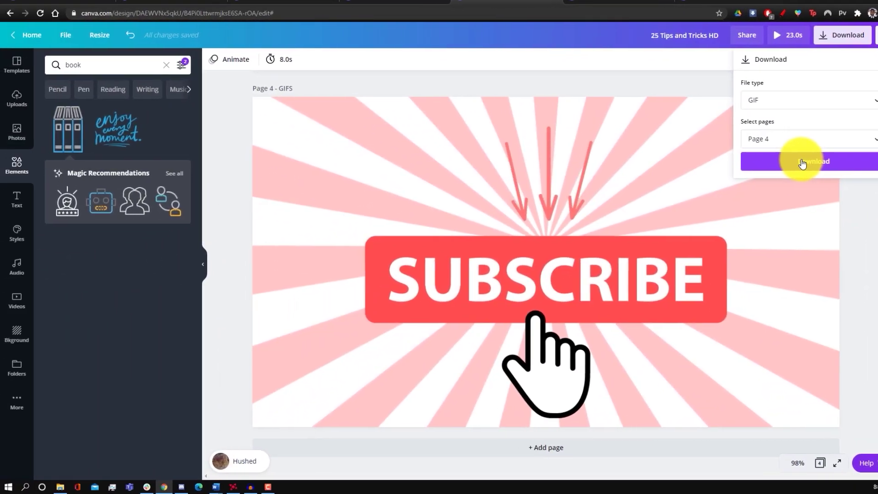
pyautogui.click(740, 264)
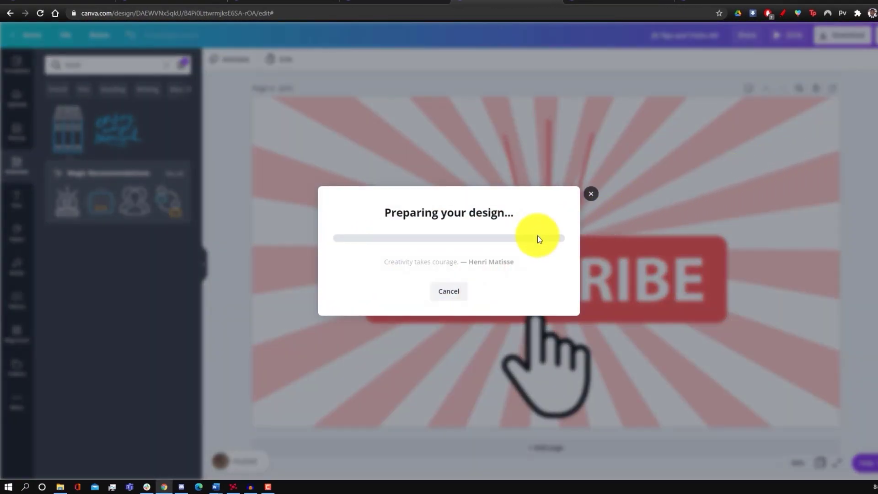